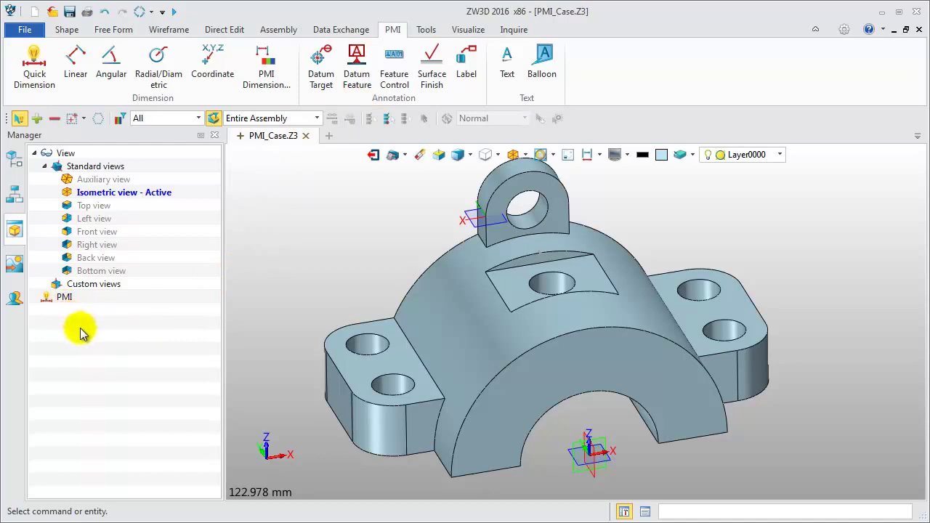
- Activate the standard Top view so that it stores the PMI
right_click(114, 206)
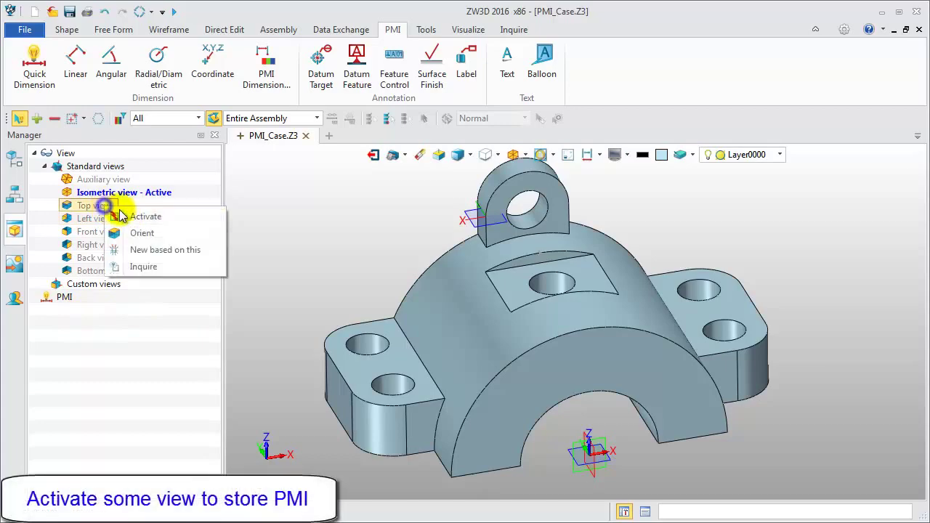
left_click(146, 213)
middle_click_drag(615, 324, 602, 239)
middle_click_drag(596, 411, 587, 390)
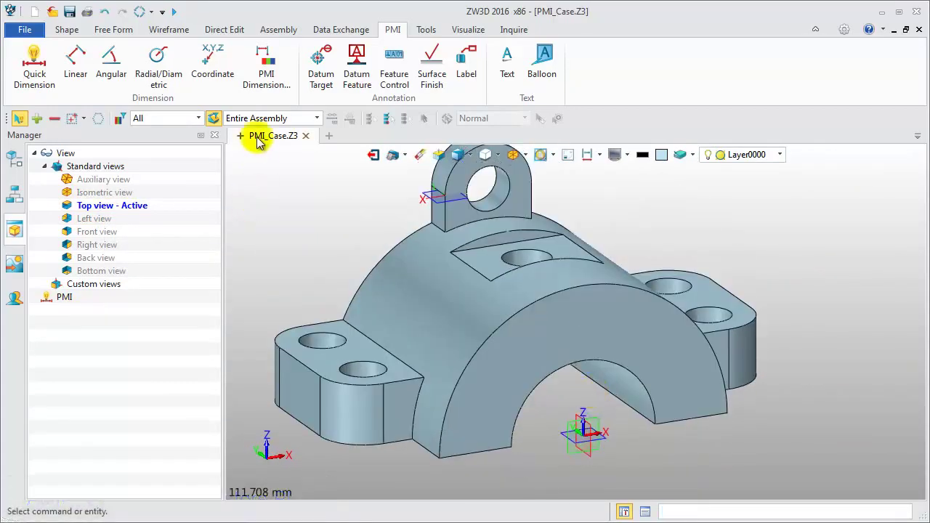
- Set the PMI dimension attributes to show linear values with one decimal place (X.X)
left_click(263, 76)
left_click_drag(831, 153, 829, 109)
left_click(771, 277)
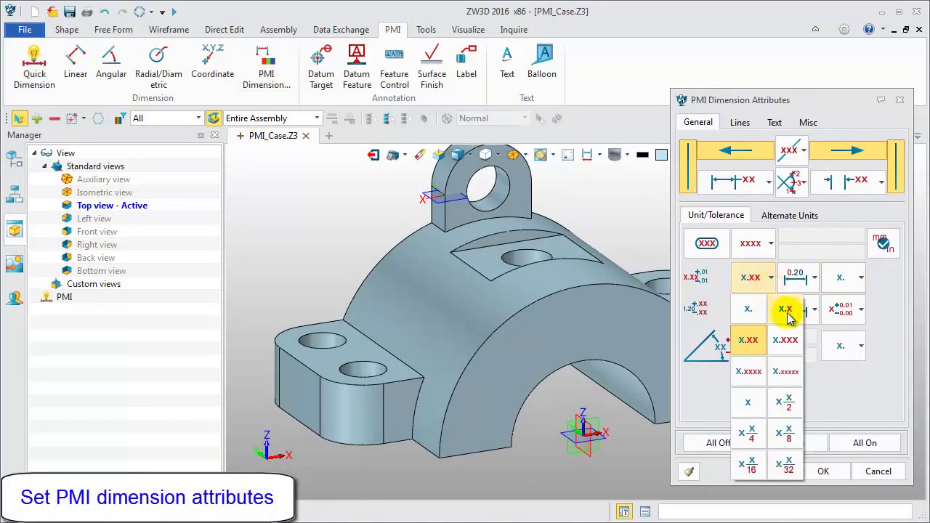
left_click(792, 312)
left_click(824, 471)
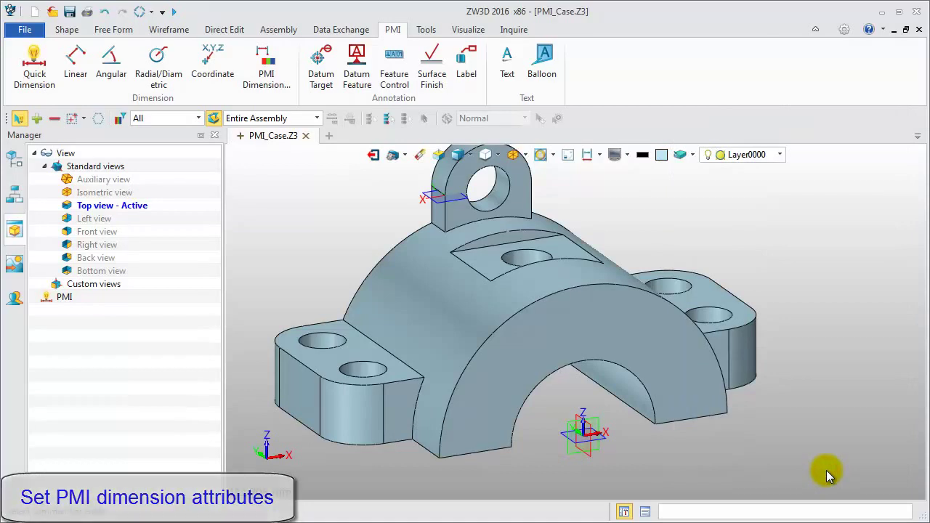
- Add a Quick Dimension between the two lower endpoints of the front inner arc, placed in front of the part
left_click(34, 67)
left_click(517, 450)
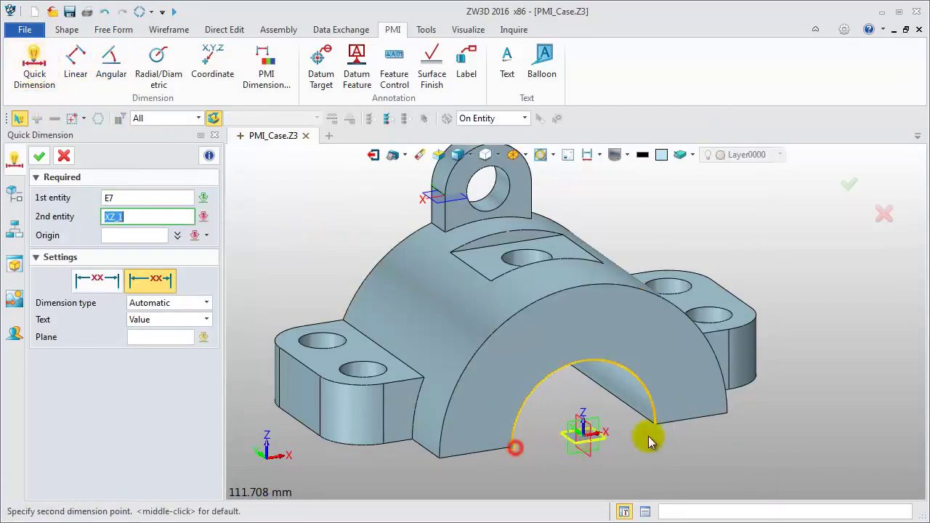
left_click(649, 427)
scroll(591, 448, "up", 3)
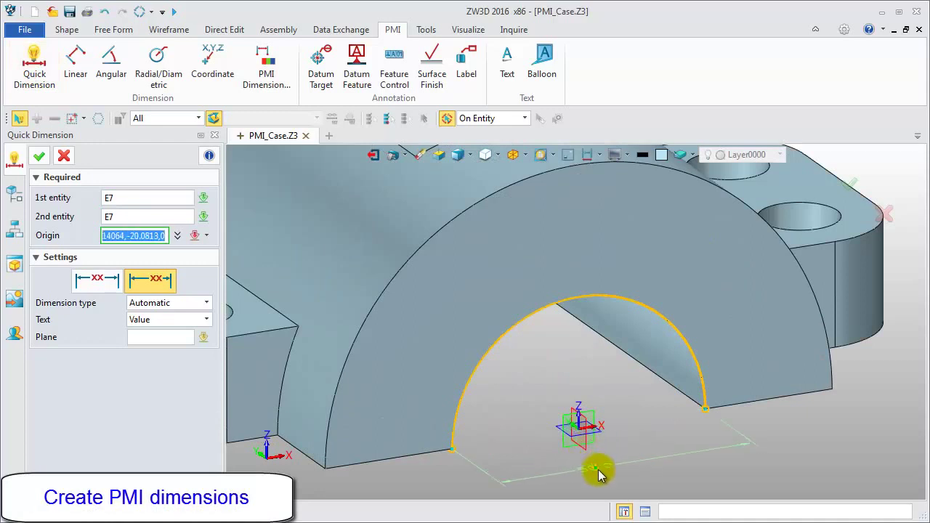
left_click(605, 454)
- Dimension the distance between the two lower endpoints of the front outer arc, placing it outside the inner arc's dimension
middle_click_drag(630, 461, 659, 369)
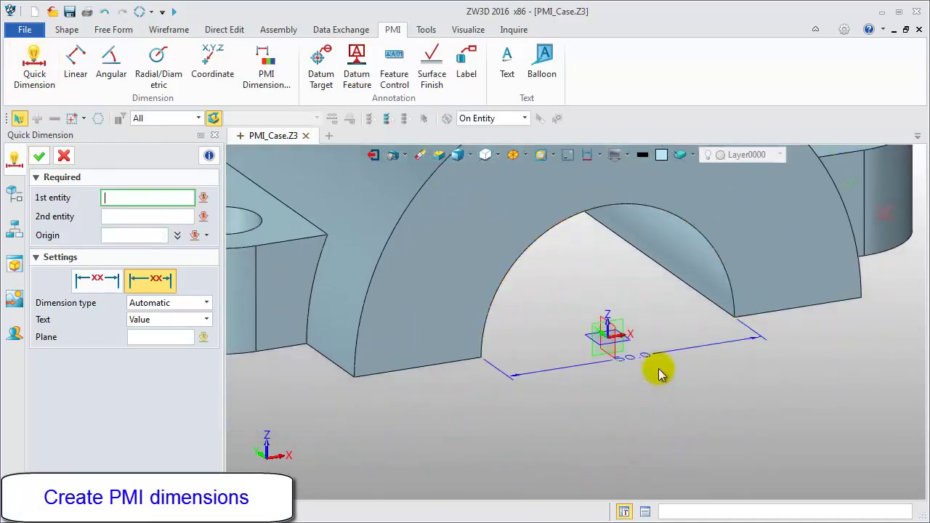
left_click(358, 381)
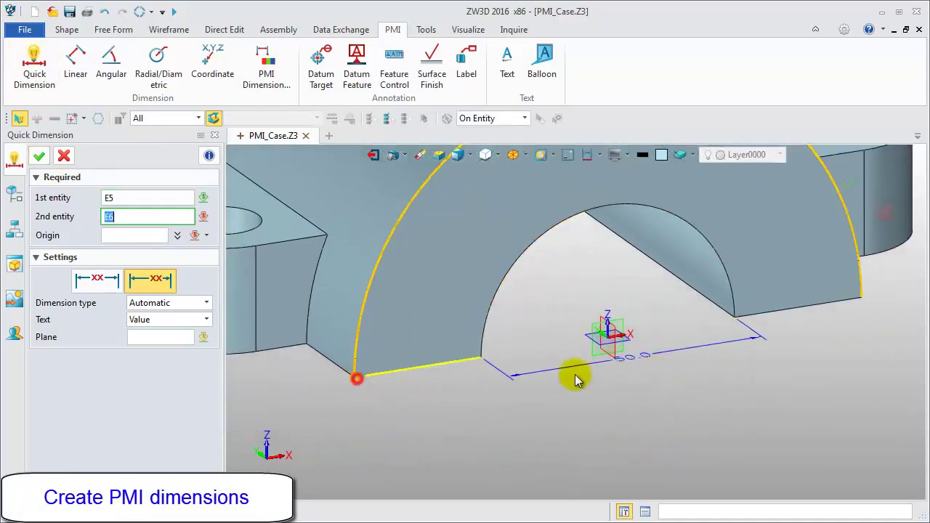
left_click(860, 298)
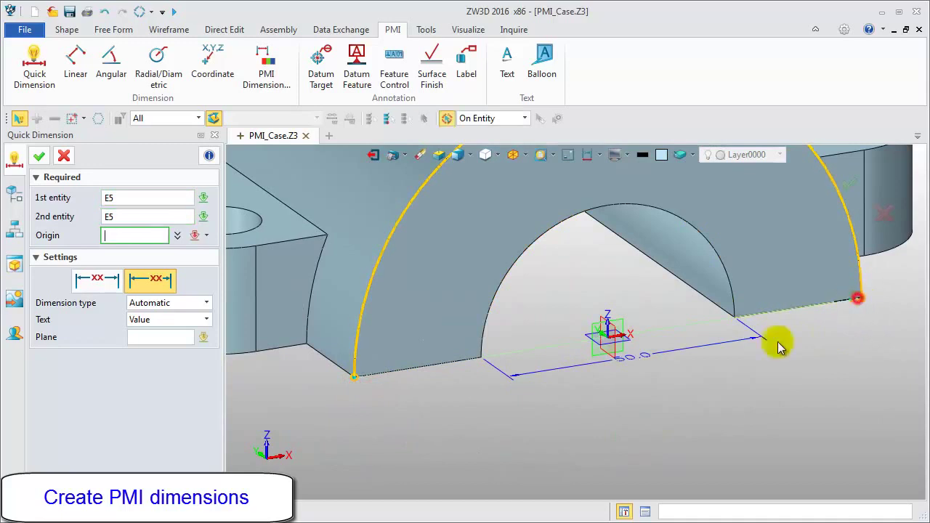
left_click(668, 383)
middle_click(612, 401)
- In wireframe display, dimension the spacing between the front hole centres of the two side flanges, placed outside the outer arc's dimension
scroll(611, 402, "down", 2)
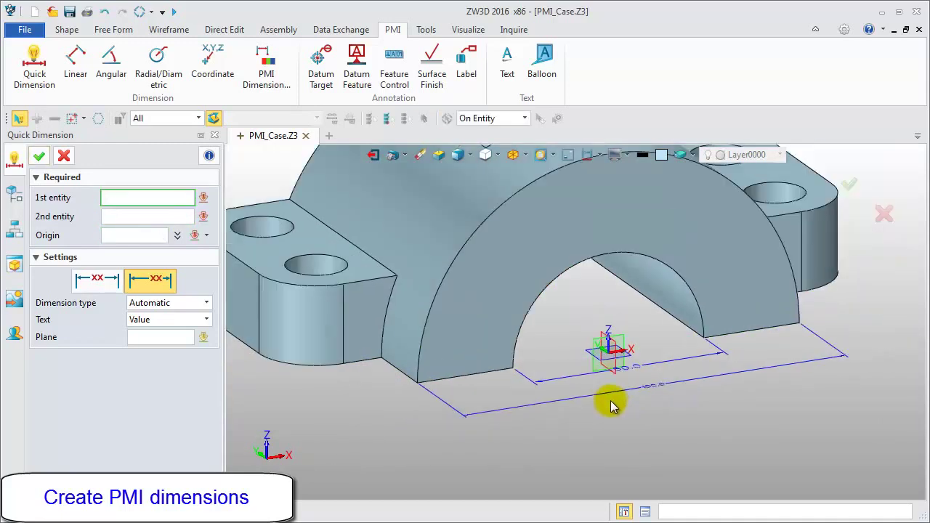
key("ctrl+f")
left_click(311, 353)
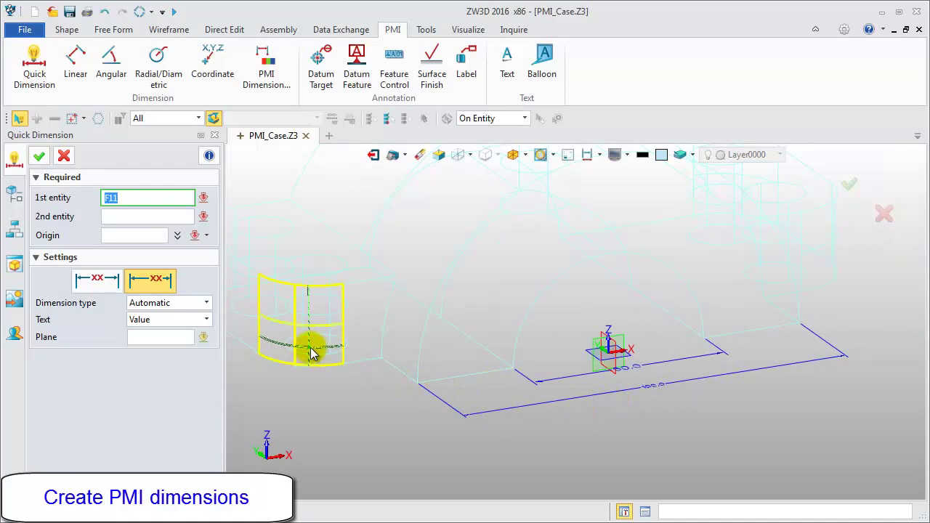
left_click(774, 271)
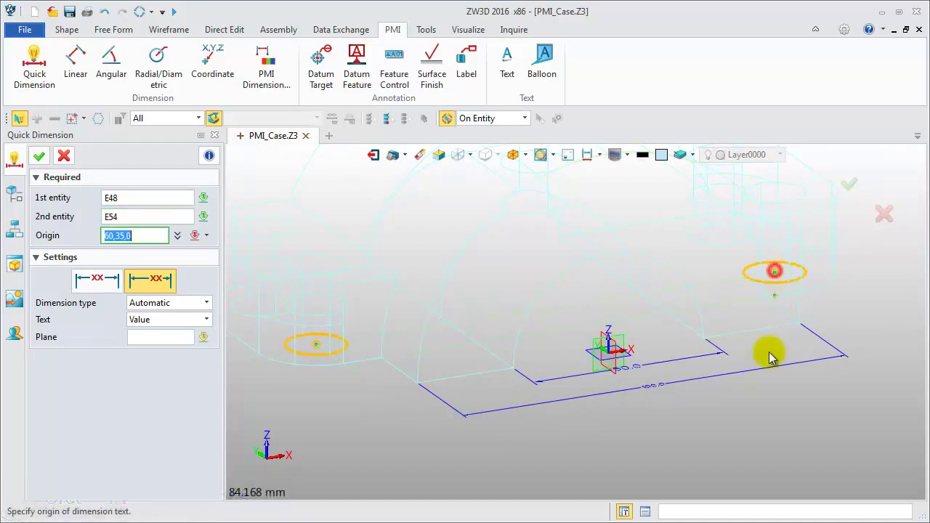
left_click(685, 404)
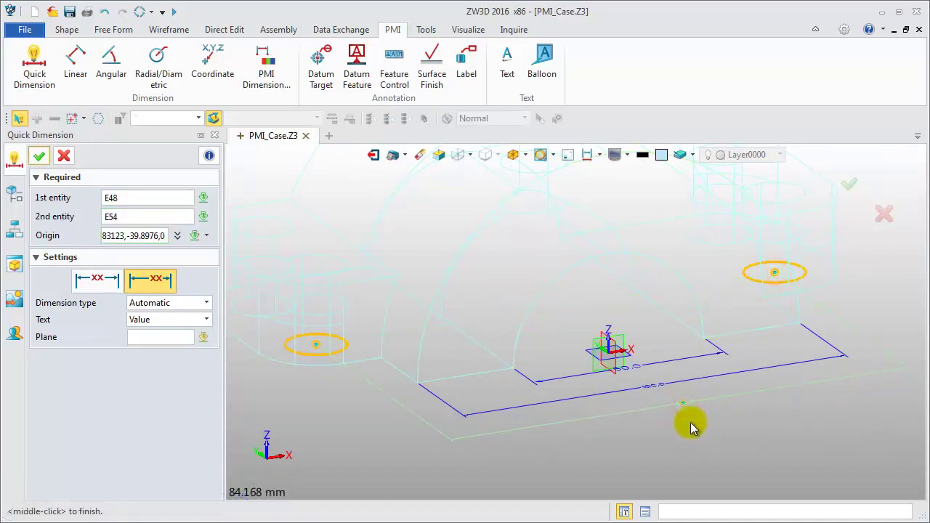
middle_click(690, 427)
- Dimension the overall width between the outer bottom edges of the two side flanges and return to shaded display
left_click(246, 350)
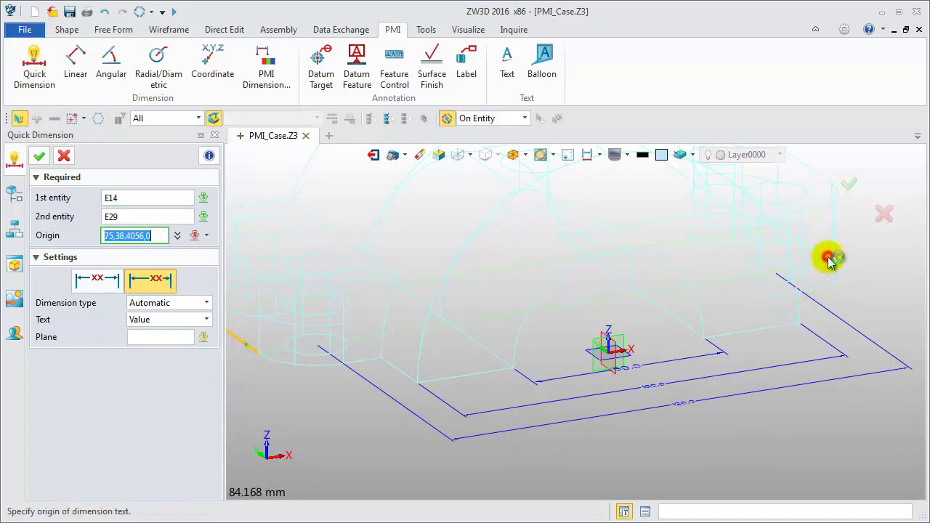
left_click(703, 435)
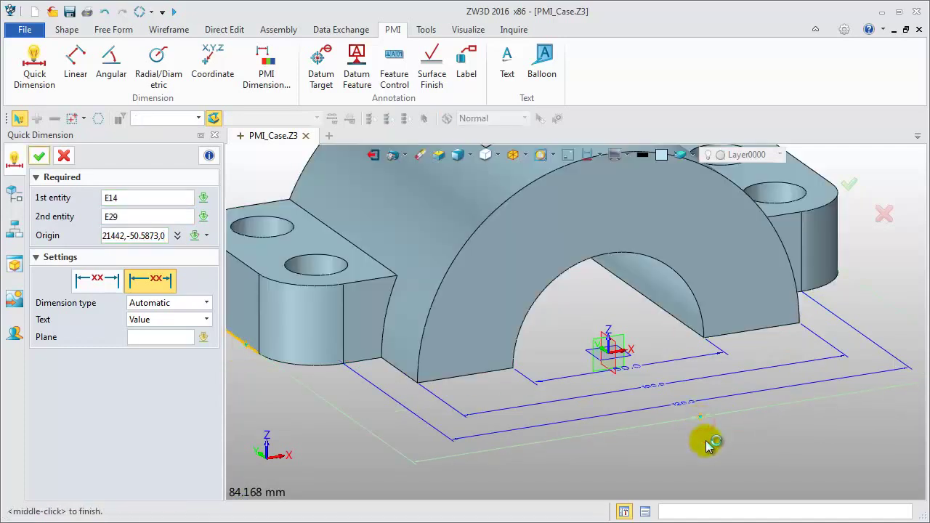
middle_click(711, 445)
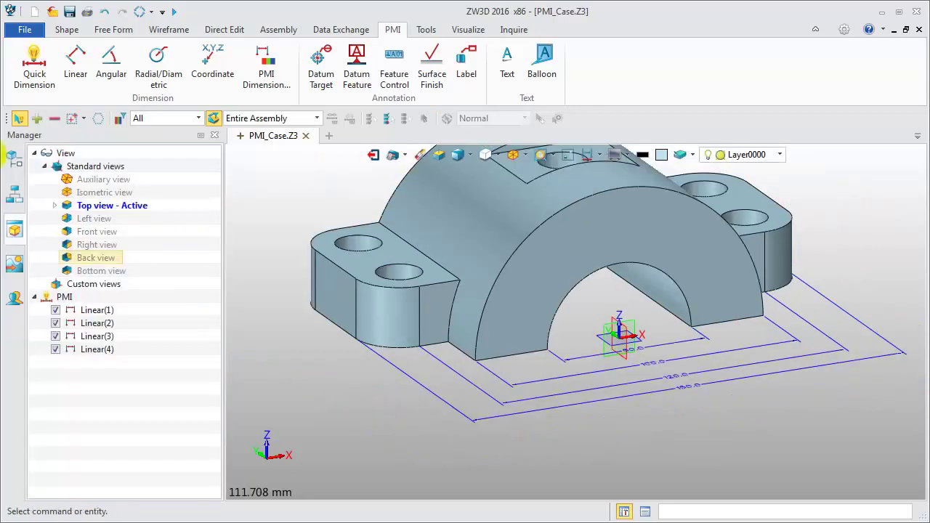
- Dimension the part's overall depth from the front bottom edge of the arch to the rear face, placed beside the flange
middle_click(388, 394)
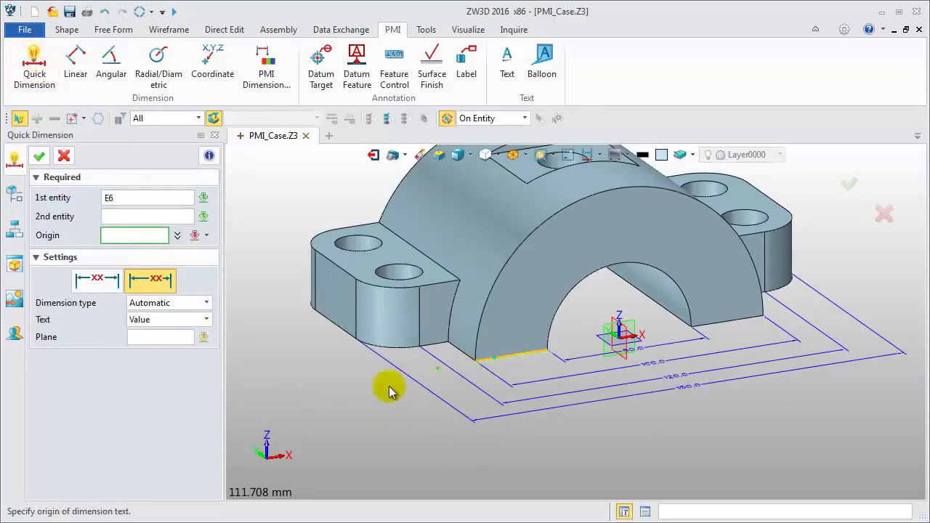
right_click_drag(390, 392, 448, 404)
left_click(444, 406)
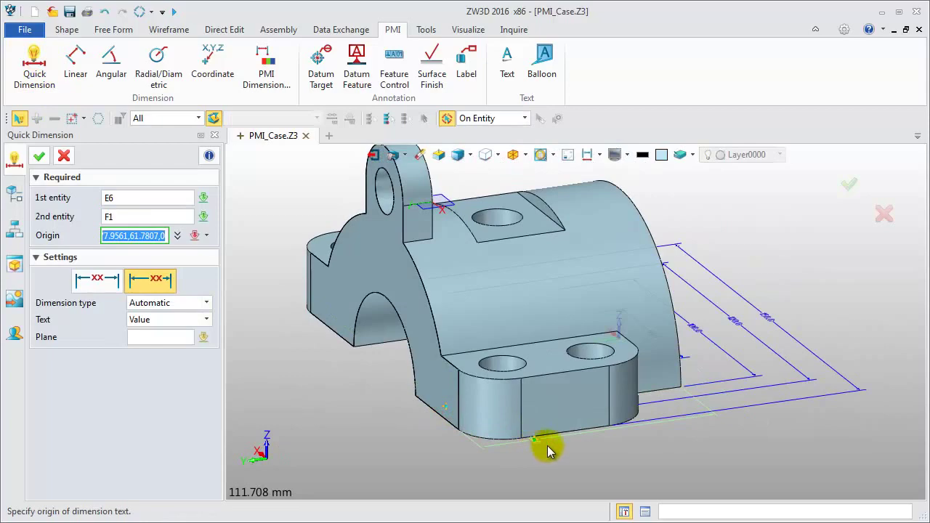
left_click(606, 465)
middle_click(606, 467)
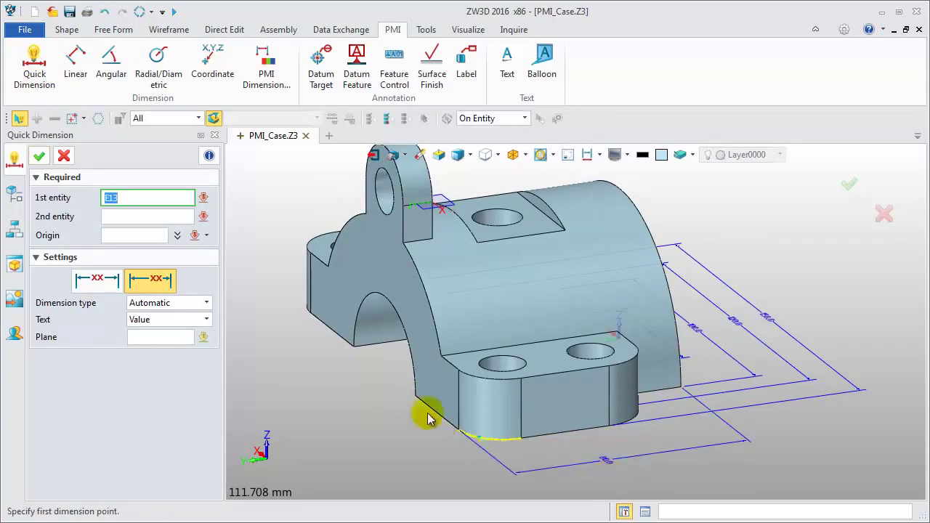
- Dimension the side flange's depth from the rear face to its front bottom edge, placed inside the overall depth dimension
left_click(437, 392)
right_click_drag(653, 448, 588, 439)
scroll(445, 368, "up", 2)
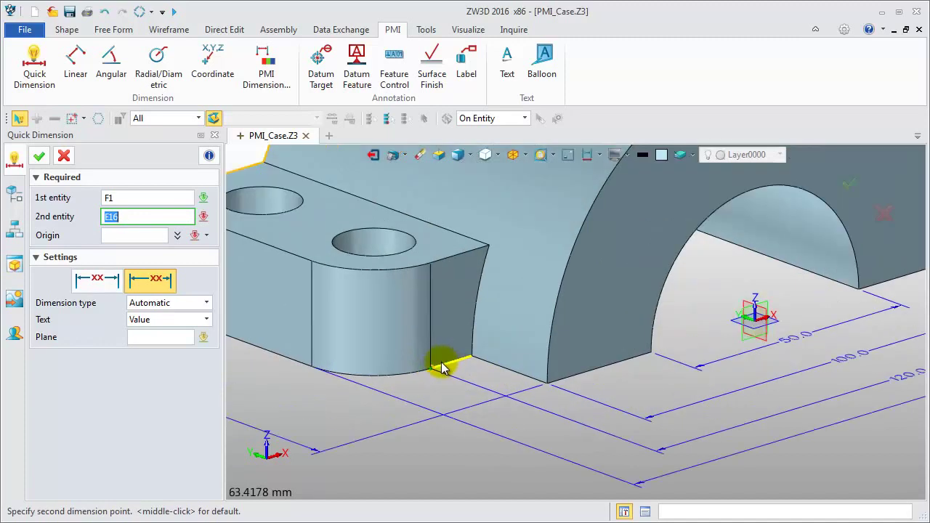
left_click(444, 367)
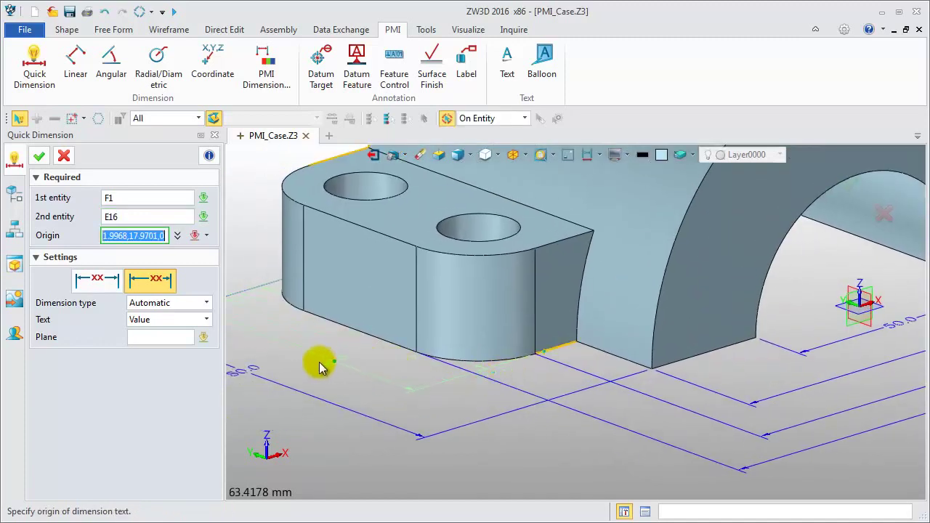
left_click(295, 366)
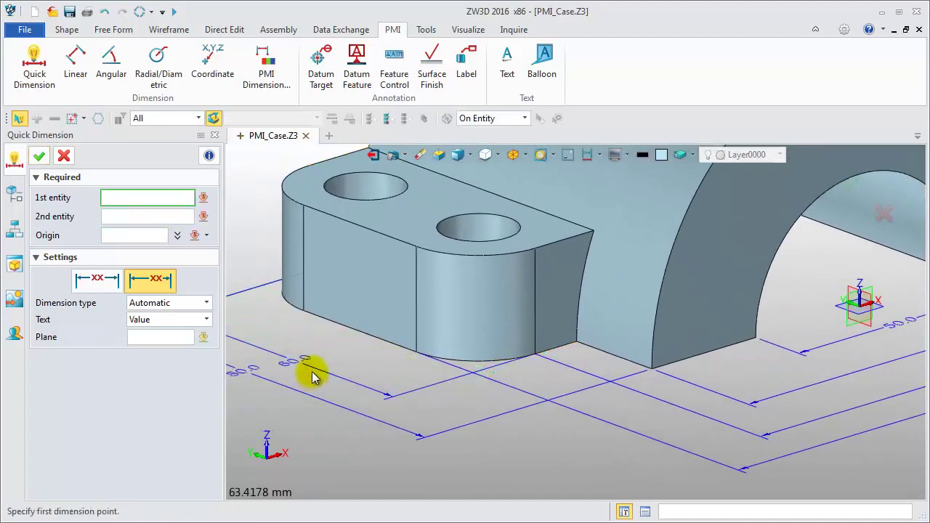
- In wireframe display, dimension the spacing between the two hole centres of the same side flange, then restore shaded display
key("ctrl+f")
left_click(366, 295)
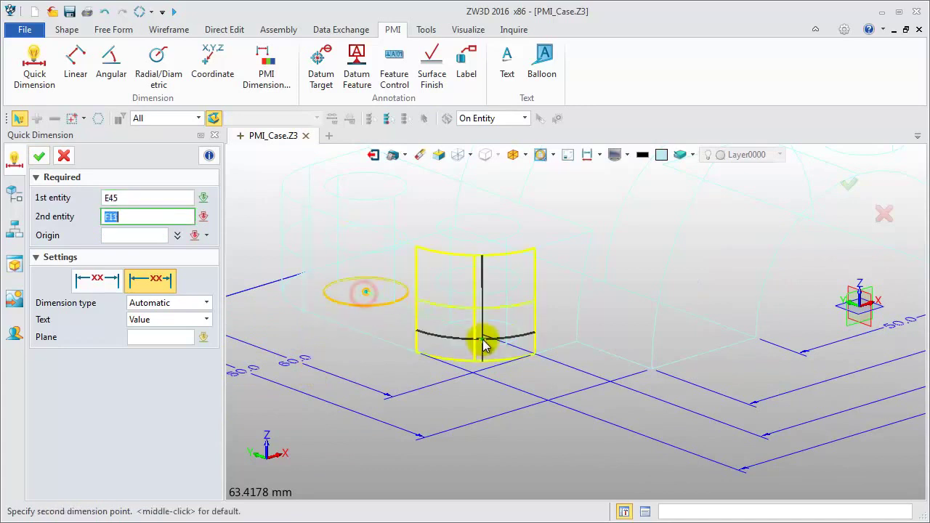
left_click(480, 336)
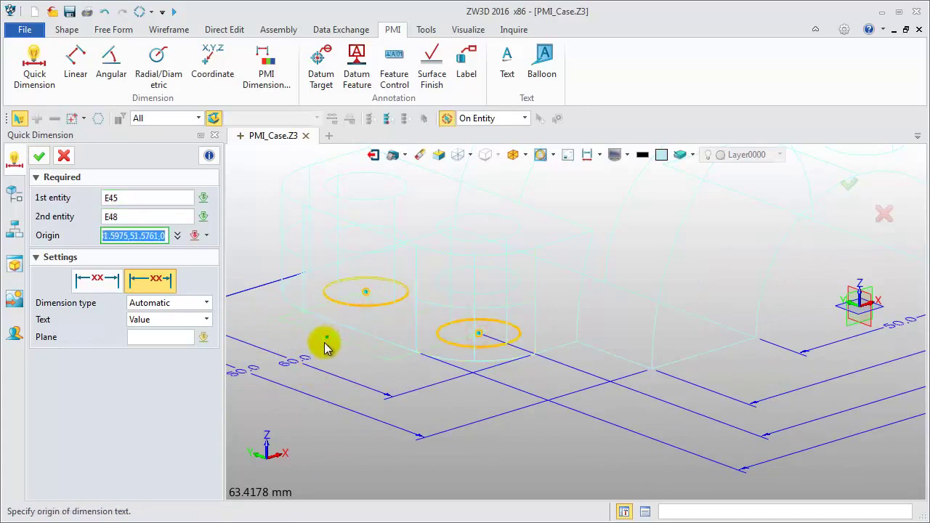
left_click(324, 346)
key("ctrl+f")
middle_click(418, 387)
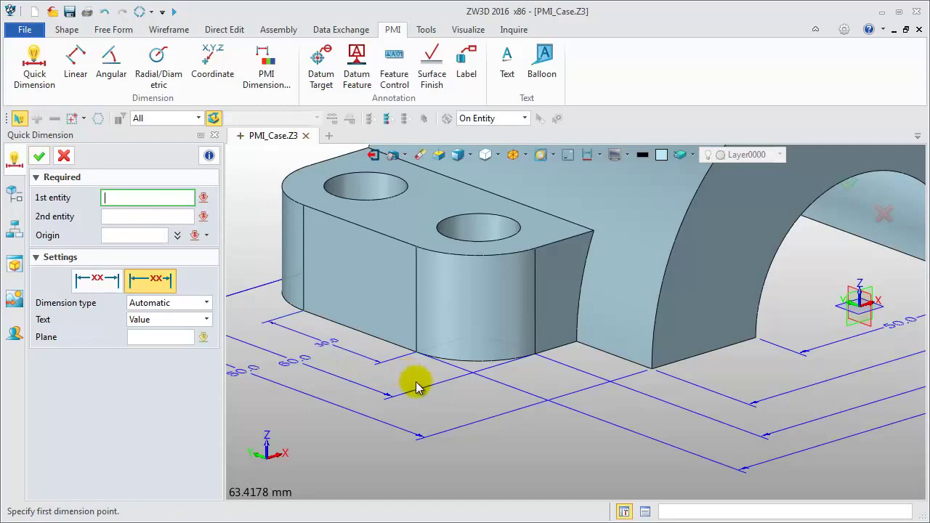
scroll(419, 387, "down", 3)
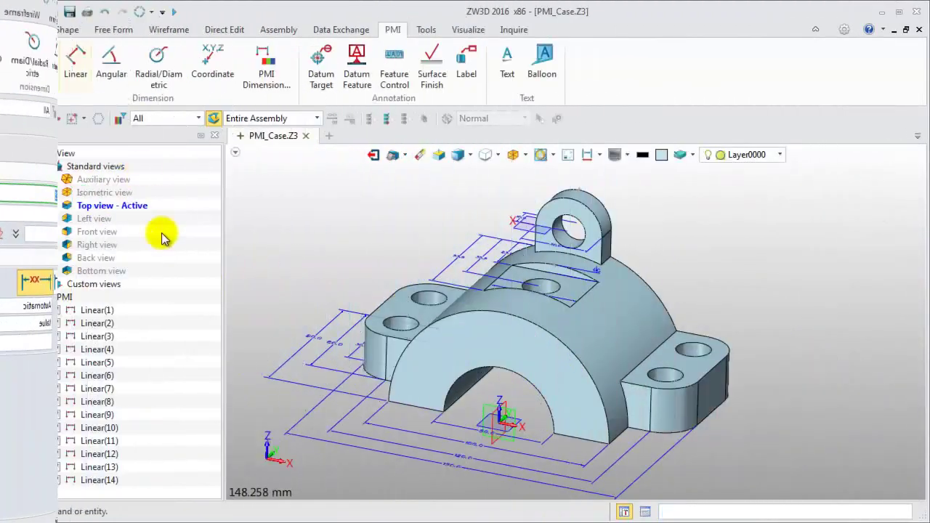
- In top orientation, move the 100.0, 120.0 and 150.0 dimensions closer to the part and nudge the 60.0 dimension's text upward
left_click(525, 154)
left_click(538, 192)
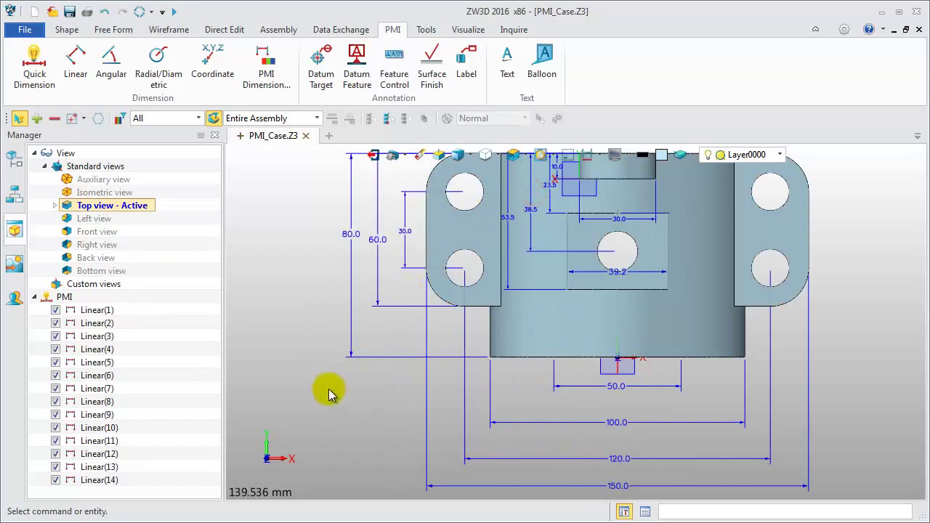
left_click(617, 423)
left_click(615, 407)
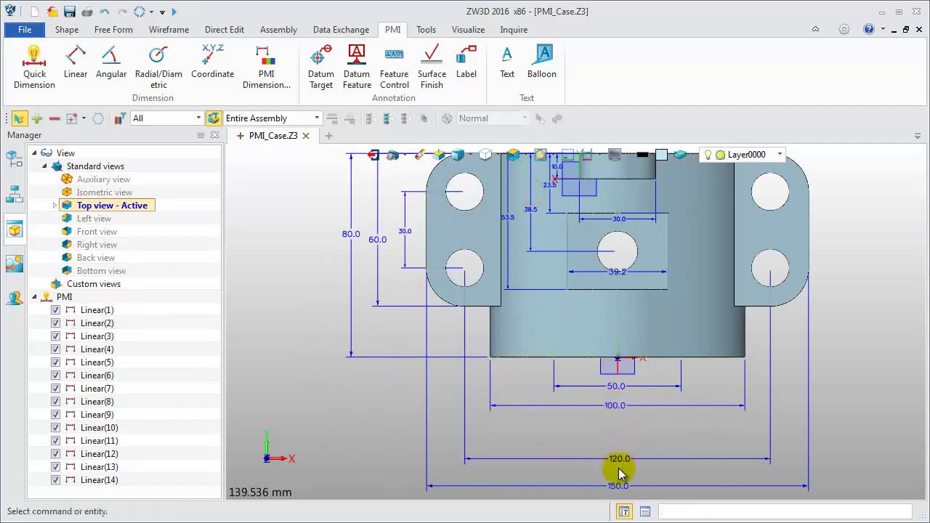
left_click(618, 459)
left_click(617, 429)
left_click(618, 484)
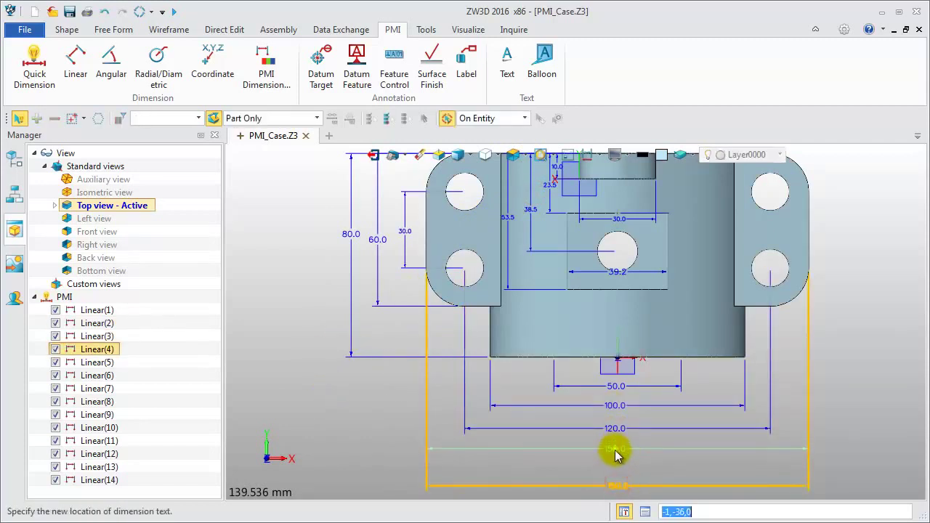
left_click(619, 449)
left_click(375, 236)
left_click(376, 228)
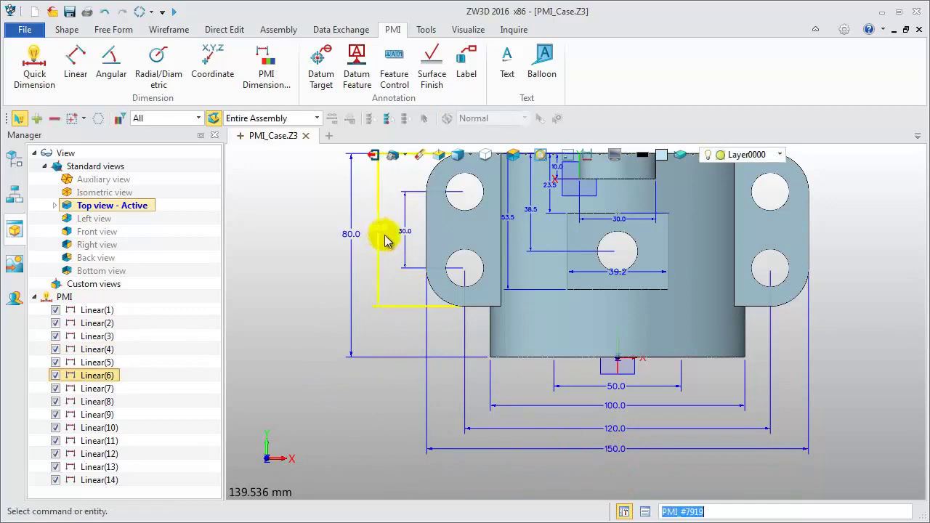
- Resize all PMI dimensions so their text has a uniform size
middle_click_drag(276, 274, 264, 326)
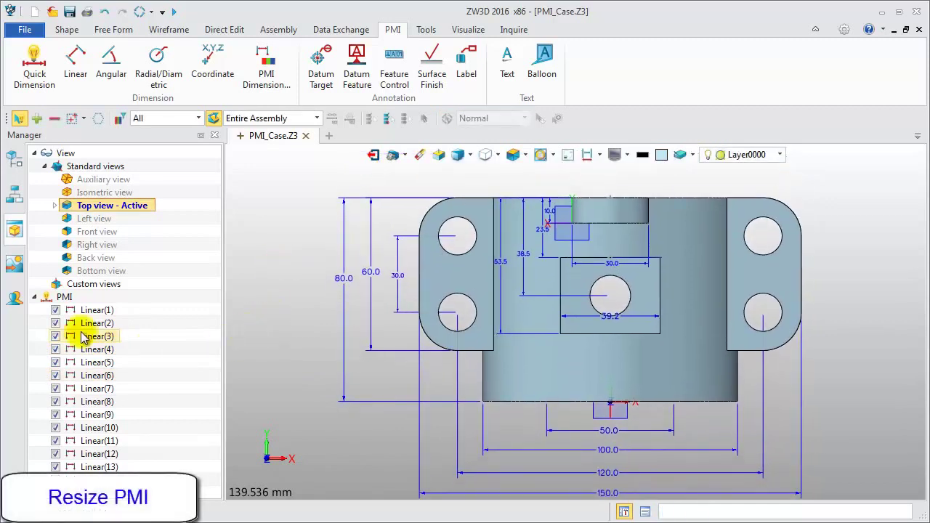
right_click(65, 298)
left_click(118, 330)
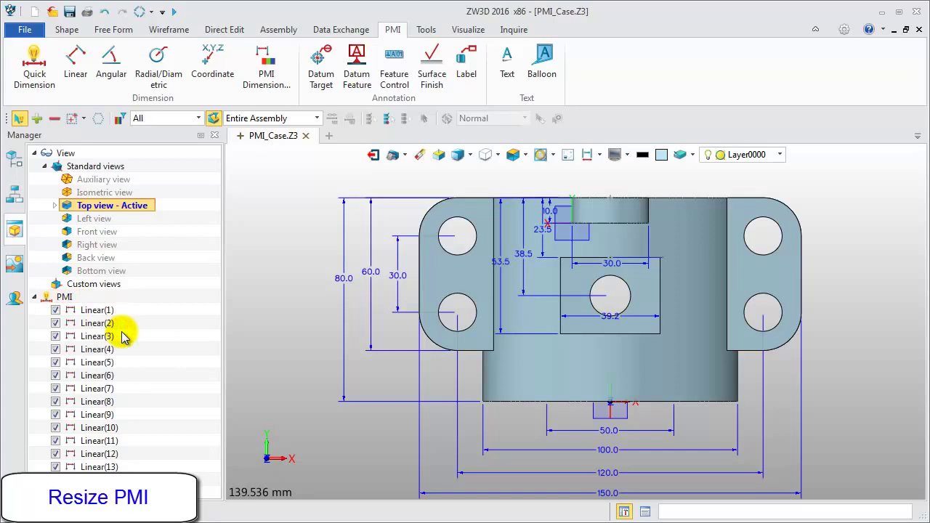
- Move the 4.0 dimension's text beside the flat pad upward, clear of its arrow
middle_click_drag(266, 372, 390, 324)
scroll(683, 269, "up", 5)
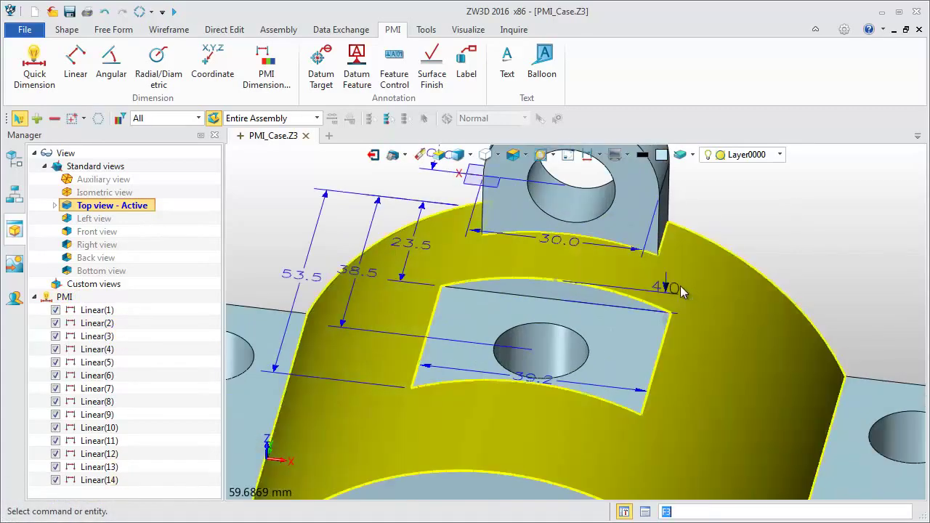
left_click(682, 276)
left_click(678, 265)
scroll(830, 243, "down", 3)
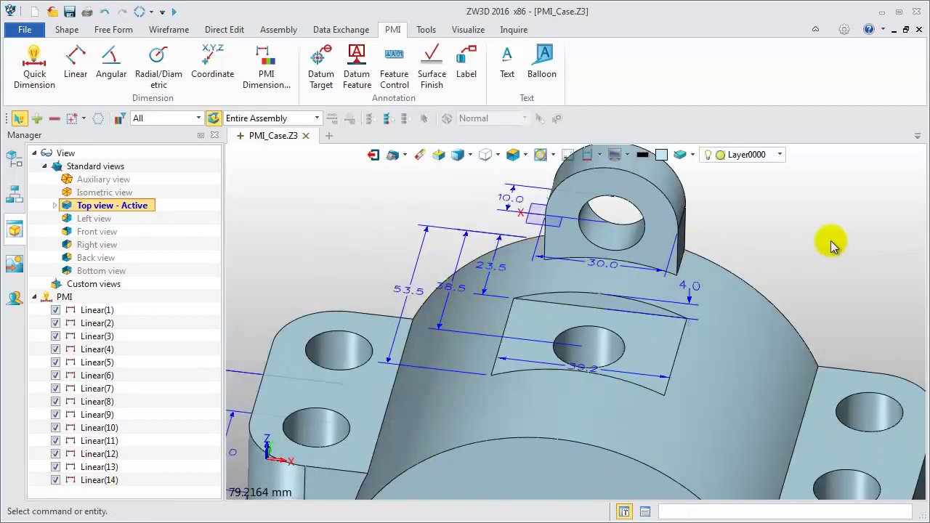
- Attach the flat pad's 4.0 dimension from the Top view to the Front view instead
left_click(55, 206)
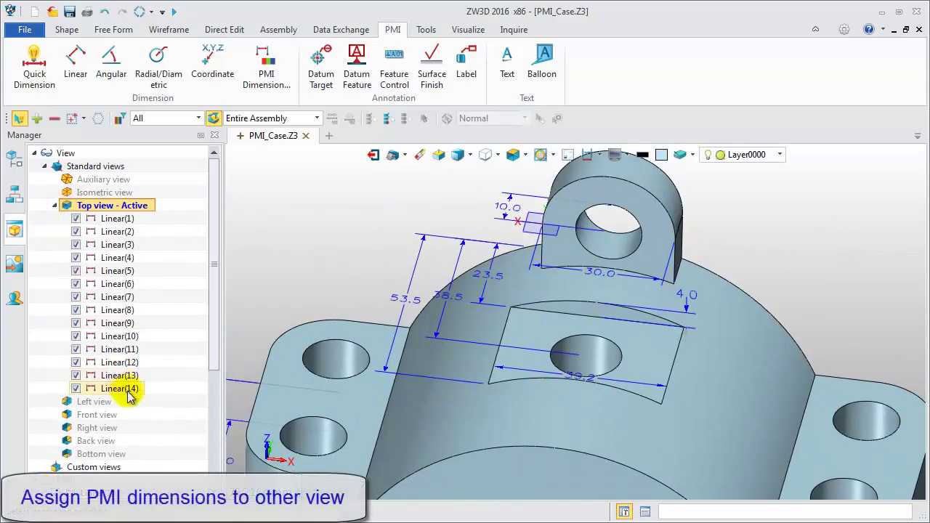
right_click(132, 392)
mouse_move(193, 420)
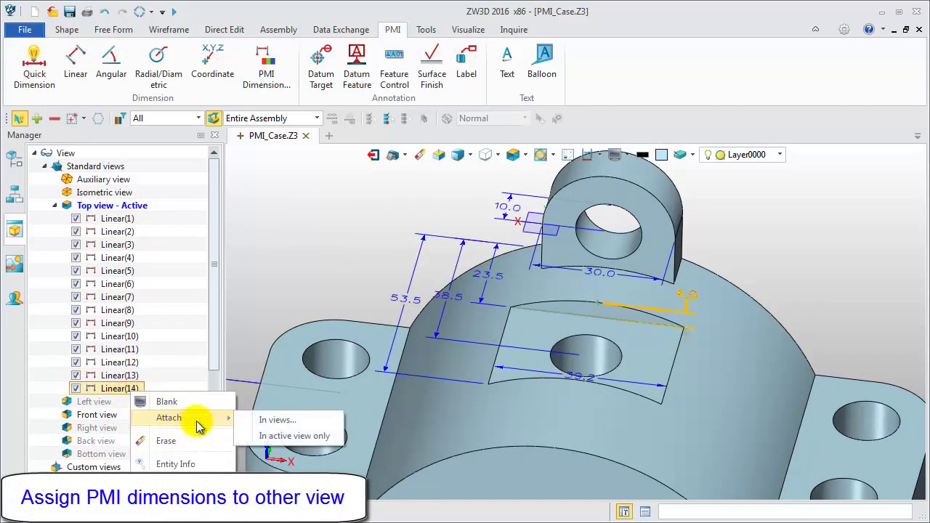
left_click(273, 420)
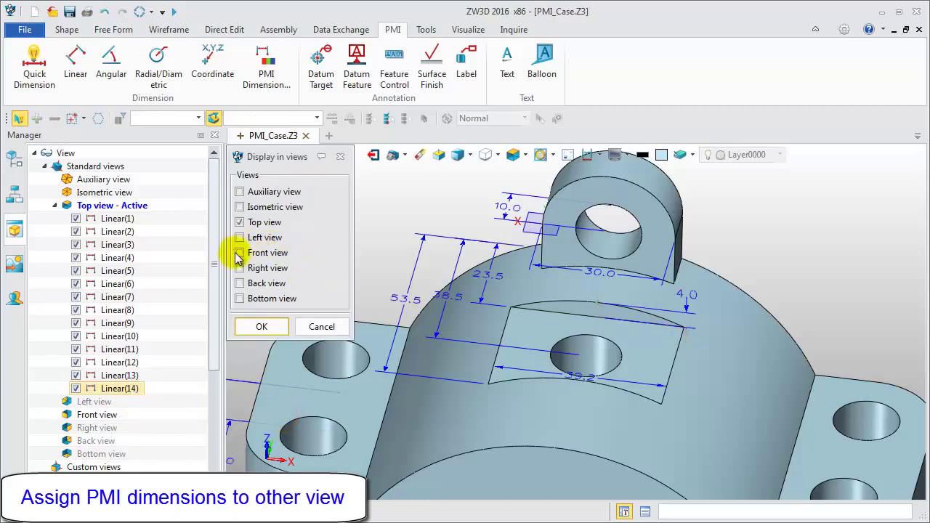
left_click(261, 326)
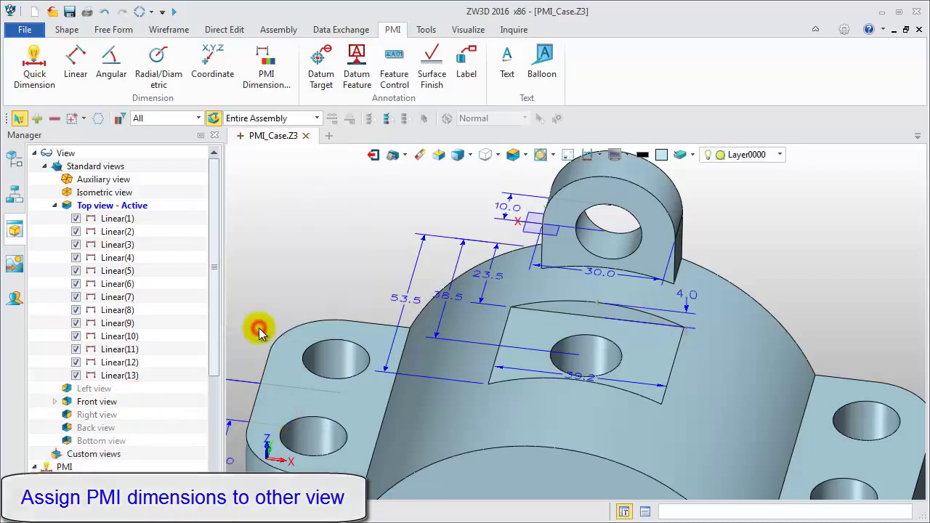
- Activate the Front view and set the views to display PMI only in the active view
right_click(96, 407)
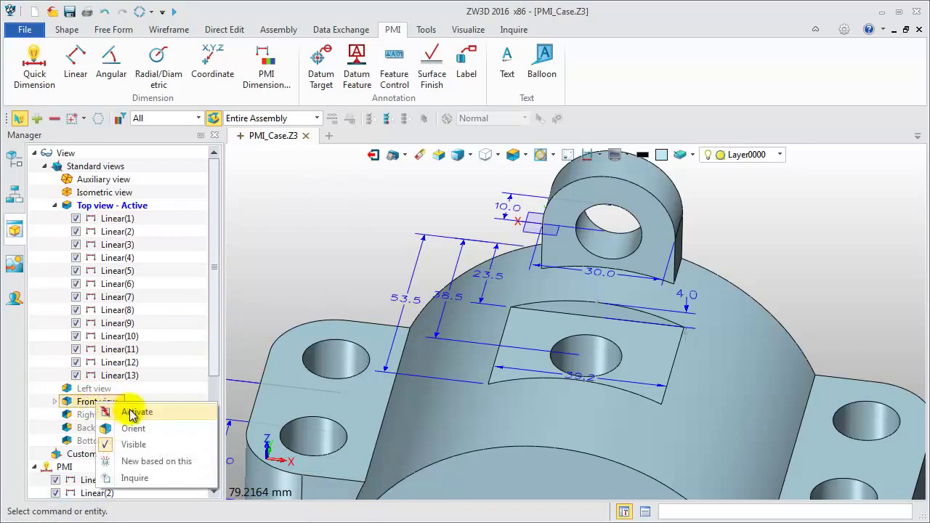
left_click(131, 413)
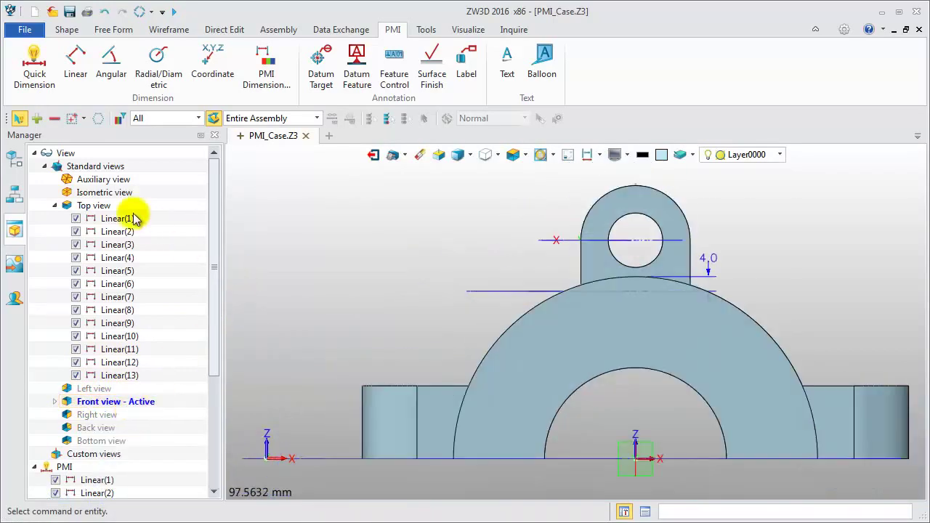
right_click_drag(472, 276, 456, 296)
right_click_drag(389, 222, 381, 235)
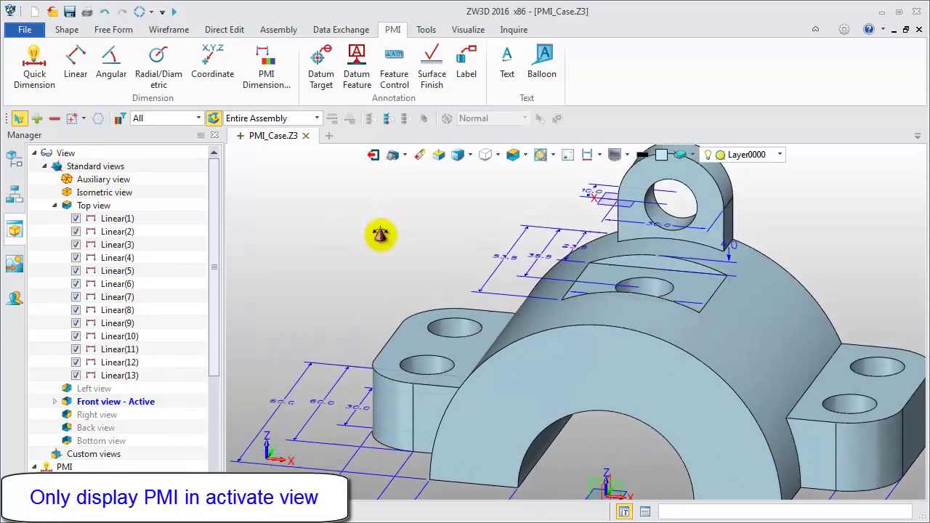
right_click(71, 155)
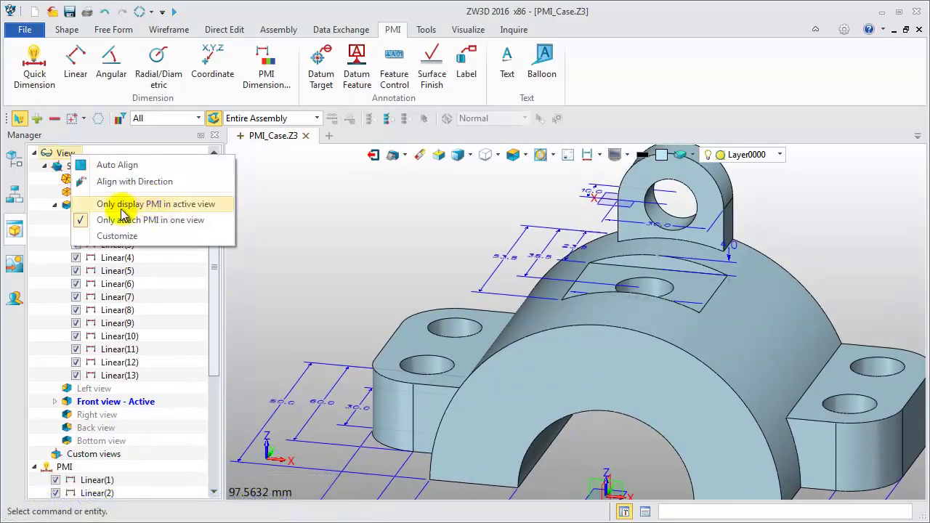
left_click(174, 207)
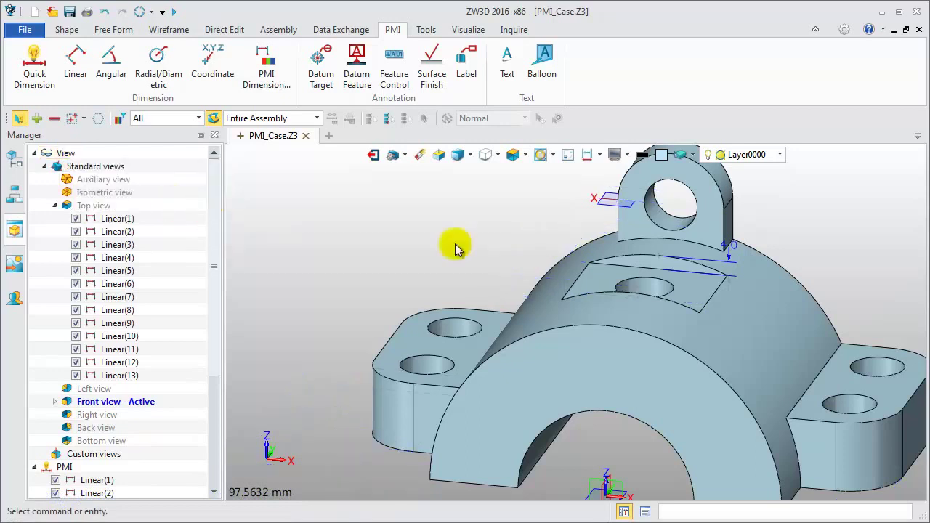
- Move the 4.0 dimension beside the flat pad slightly outward, away from the lug
right_click_drag(817, 236, 781, 254)
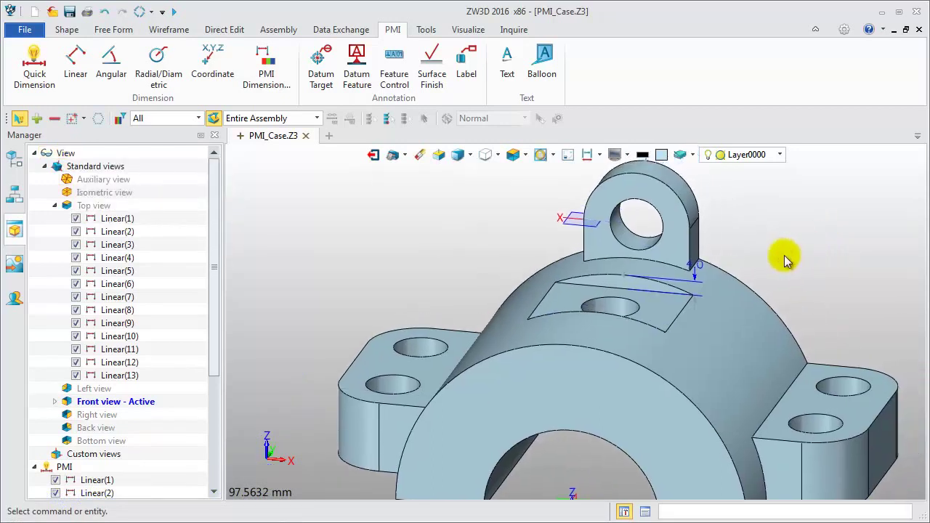
left_click(698, 271)
left_click(717, 271)
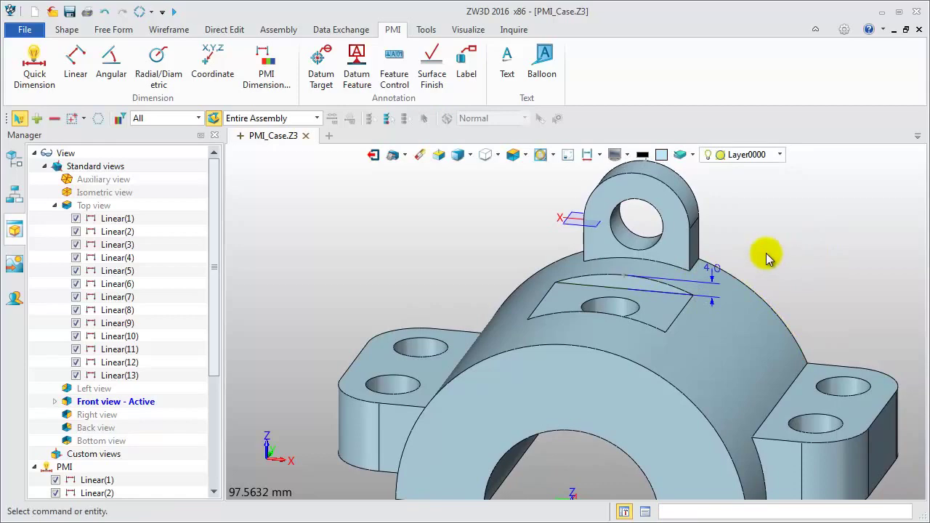
- Dimension the height from the cap's bottom face to the centre of the lug's rounded end, placing it beside the part
left_click(36, 67)
middle_click_drag(730, 211, 687, 230)
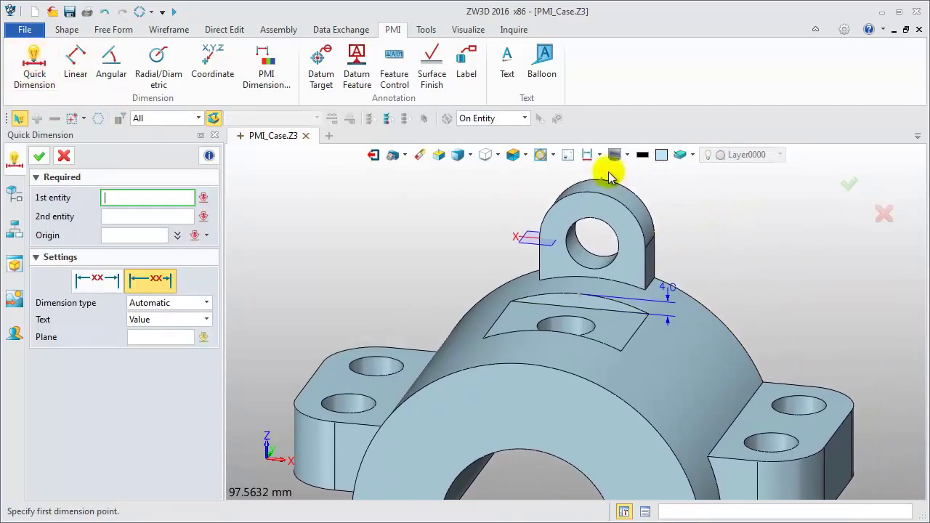
left_click(603, 185)
middle_click_drag(754, 308, 681, 284)
left_click(640, 464)
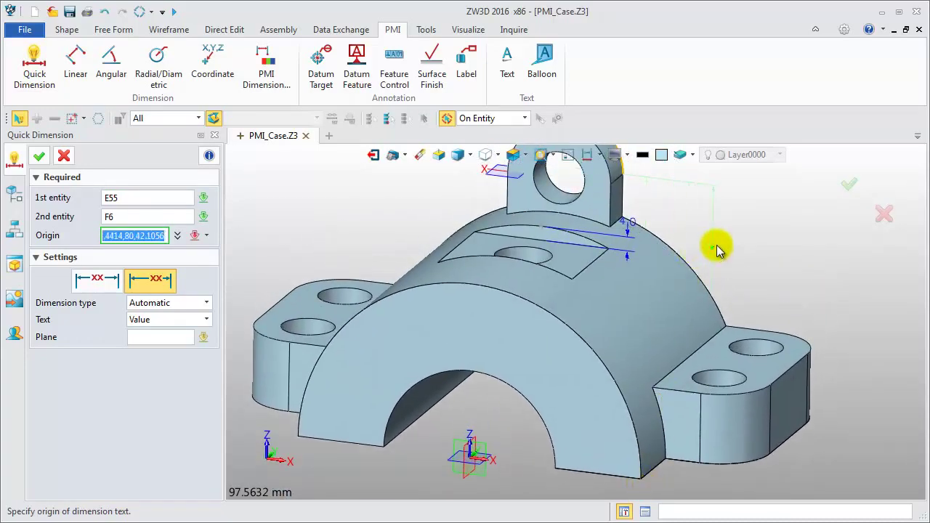
left_click(719, 251)
middle_click(756, 269)
- Dimension the overall height from the bottom face to the lug's highest point, outside the lug-centre height dimension
middle_click_drag(757, 270, 777, 322)
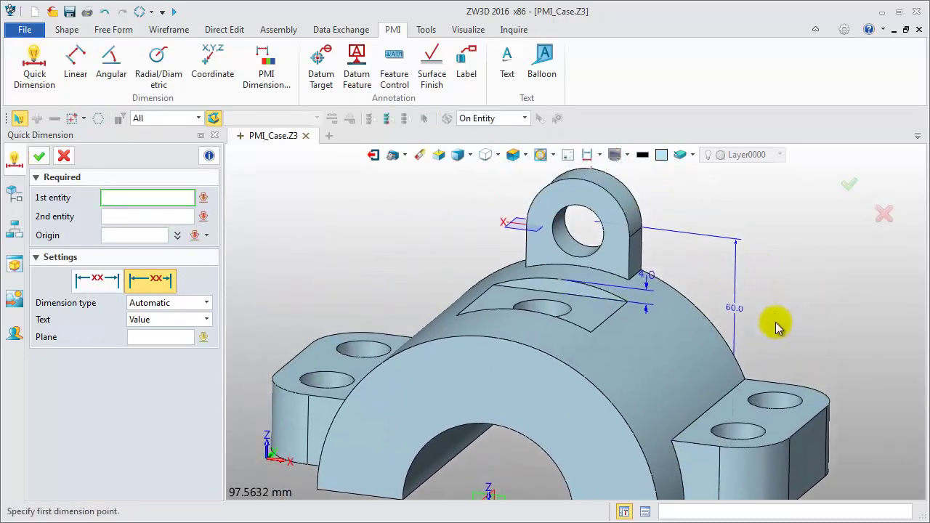
left_click(593, 170)
scroll(596, 426, "down", 3)
middle_click_drag(596, 426, 619, 433)
left_click(613, 371)
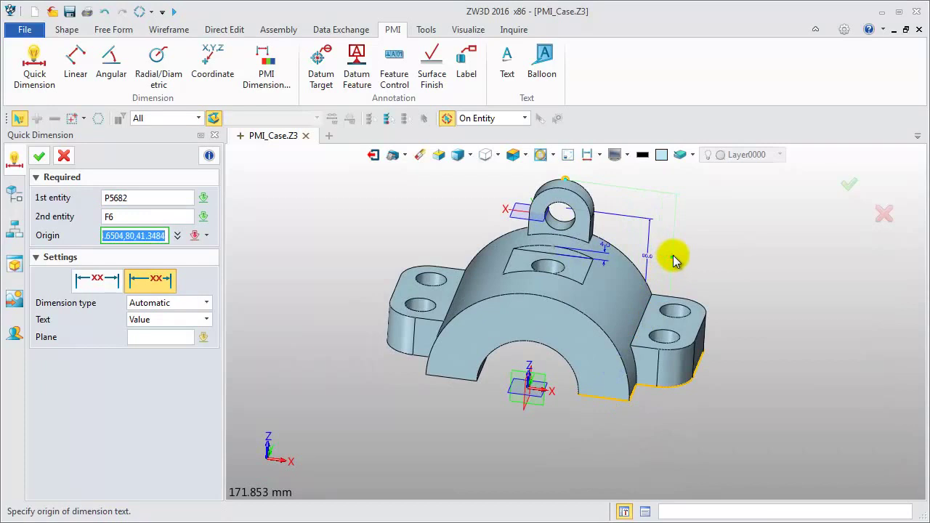
left_click(686, 253)
scroll(702, 223, "up", 4)
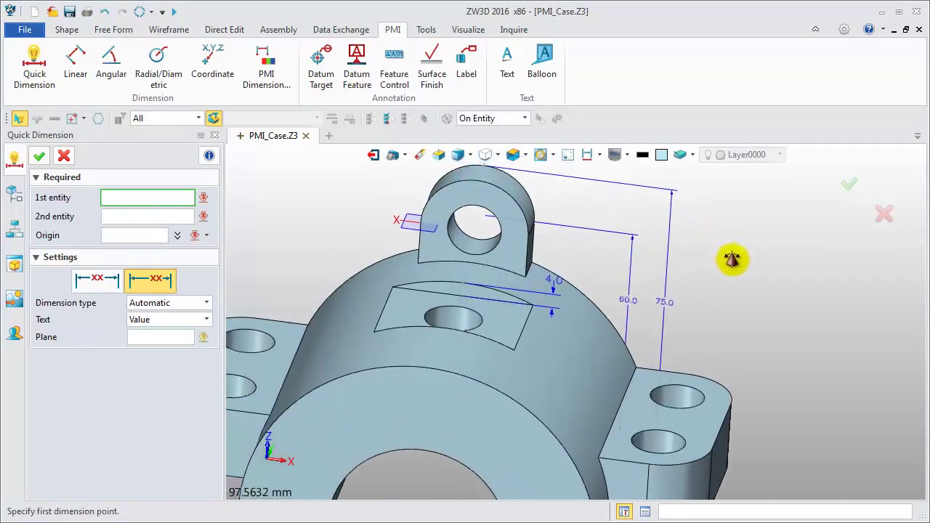
left_click(64, 159)
- Add a radial dimension to the hole in the lug
left_click(158, 67)
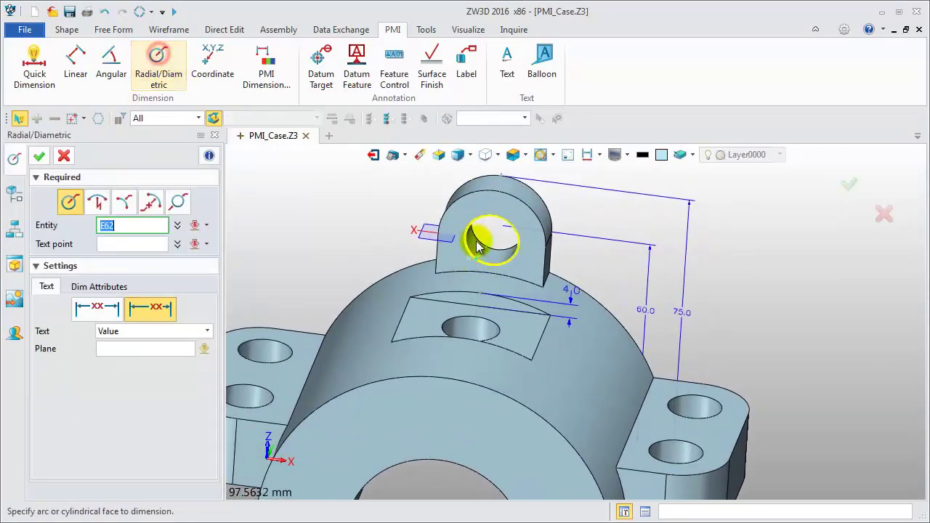
left_click(499, 221)
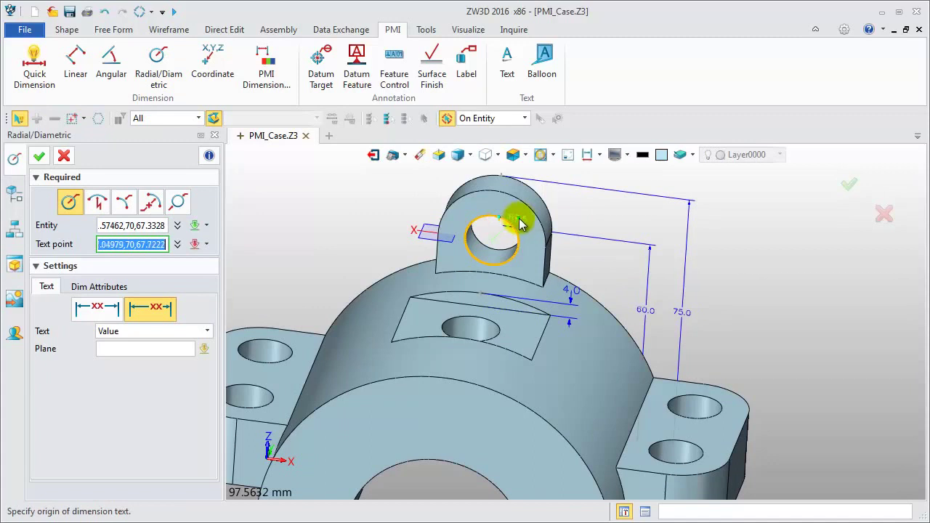
left_click(524, 217)
middle_click(598, 218)
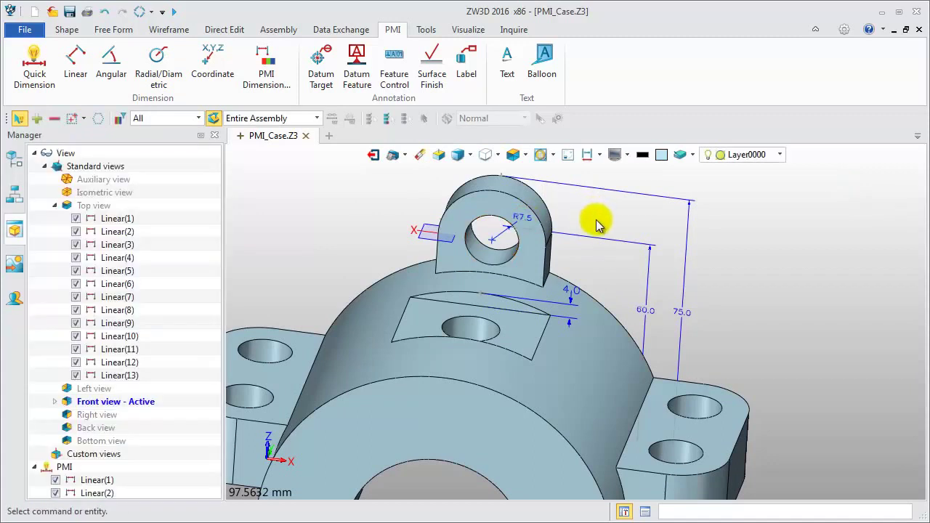
- Add a radial dimension to the lug's rounded outer edge, with its text just inside the arc
left_click(159, 57)
left_click(515, 197)
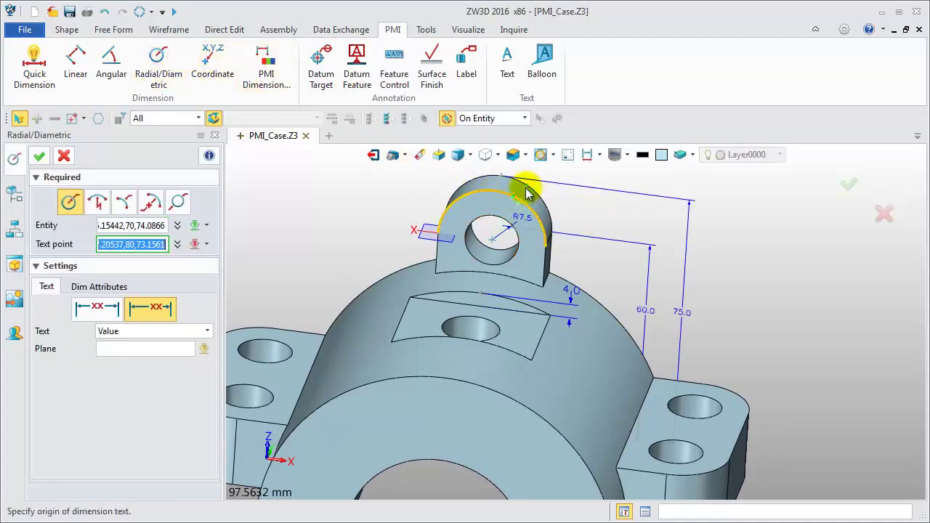
scroll(509, 203, "up", 2)
left_click(498, 214)
middle_click(582, 231)
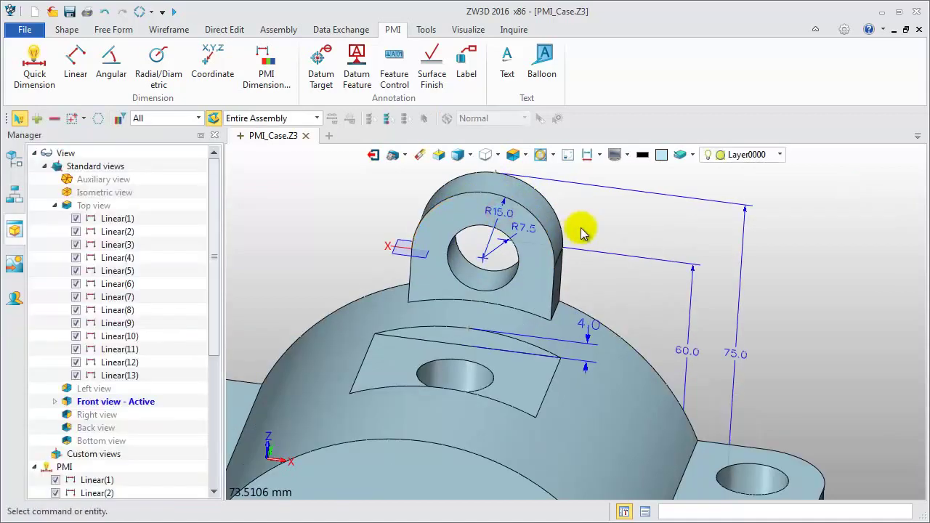
- Dimension the radii of the bore and the outer arc on the cap's front face with Quick Dimension
scroll(610, 211, "down", 2)
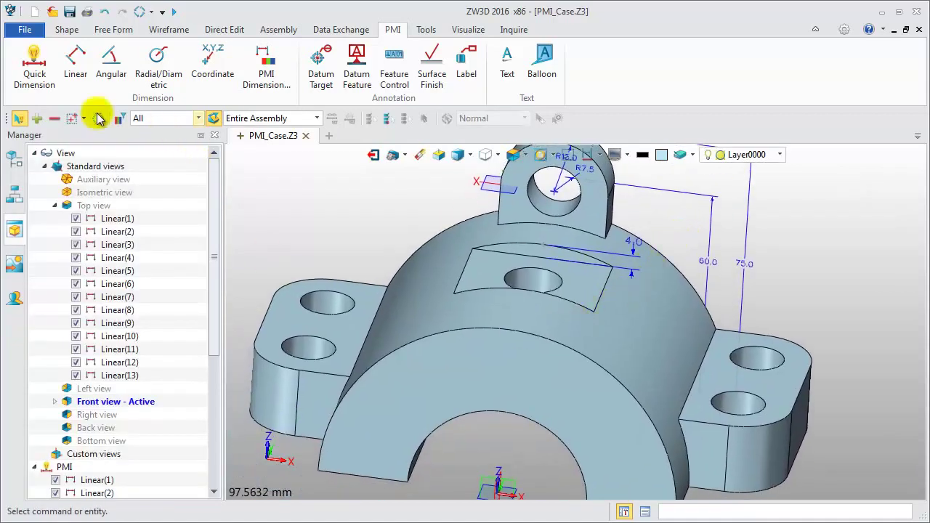
left_click(34, 70)
middle_click_drag(517, 457, 561, 372)
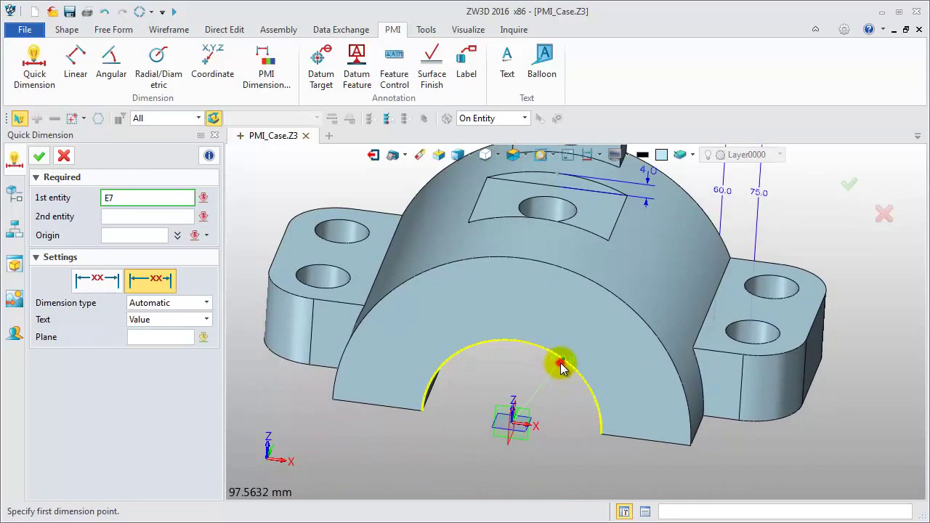
left_click(561, 365)
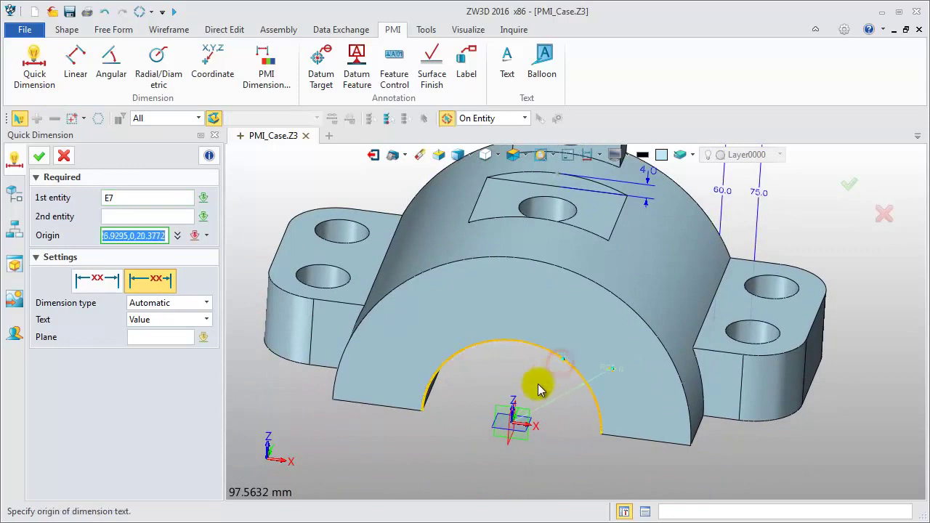
left_click(499, 376)
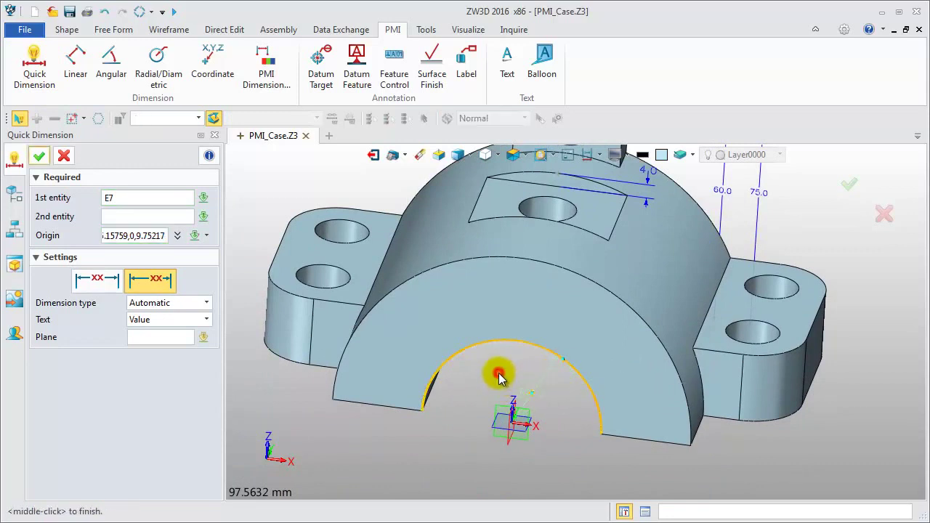
left_click(629, 316)
left_click(609, 365)
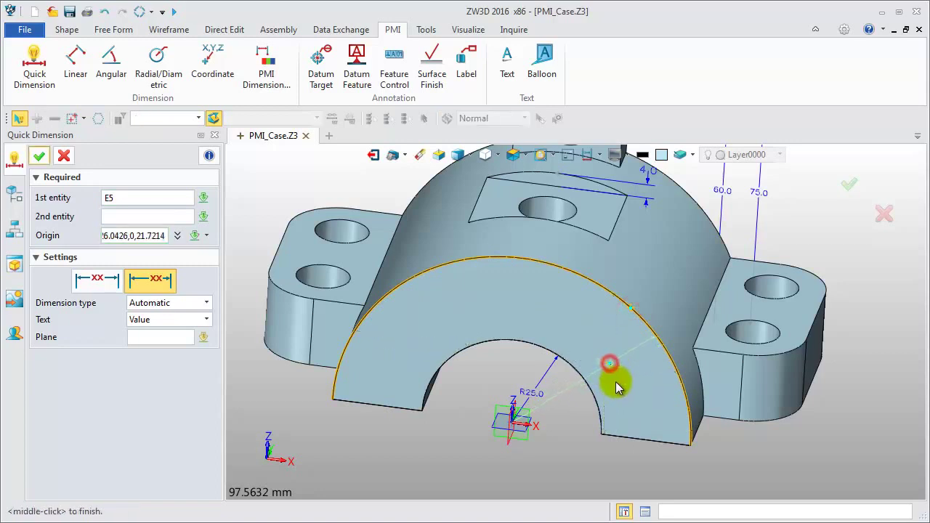
- Dimension the thickness of the side flange at its vertical front edge, placing the dimension outside the flange
scroll(560, 462, "down", 3)
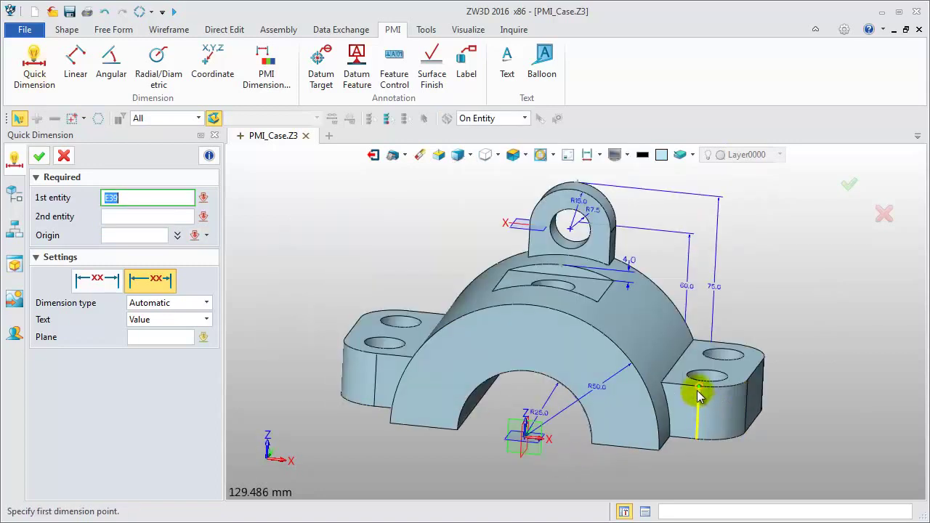
left_click(698, 391)
left_click(695, 441)
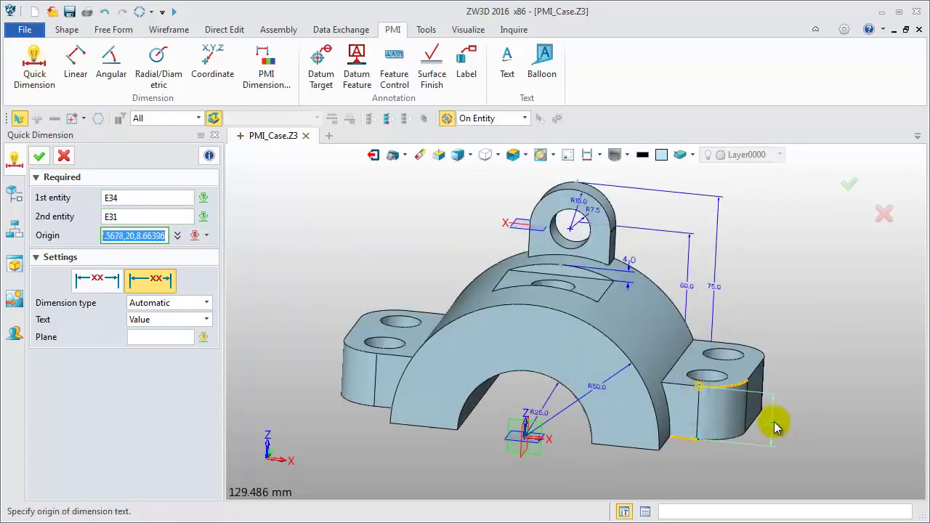
left_click(775, 427)
middle_click_drag(822, 407, 823, 369)
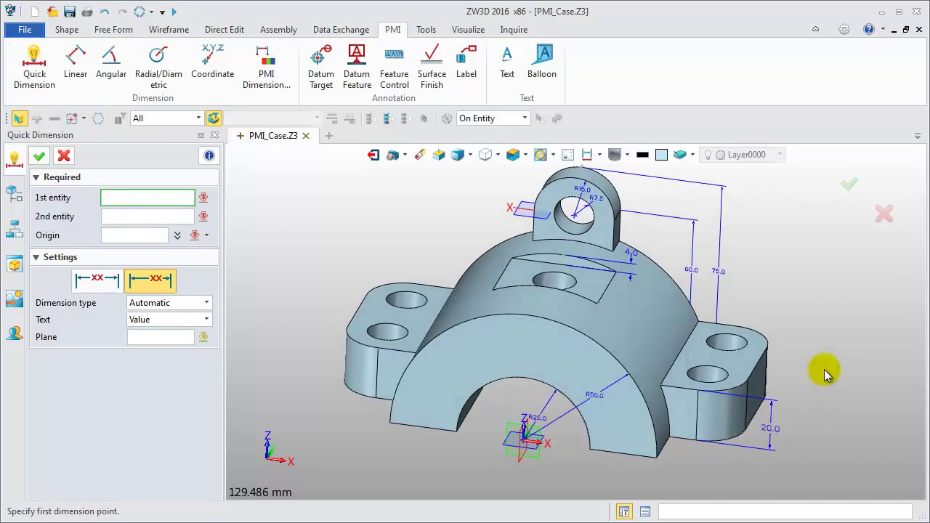
left_click(64, 156)
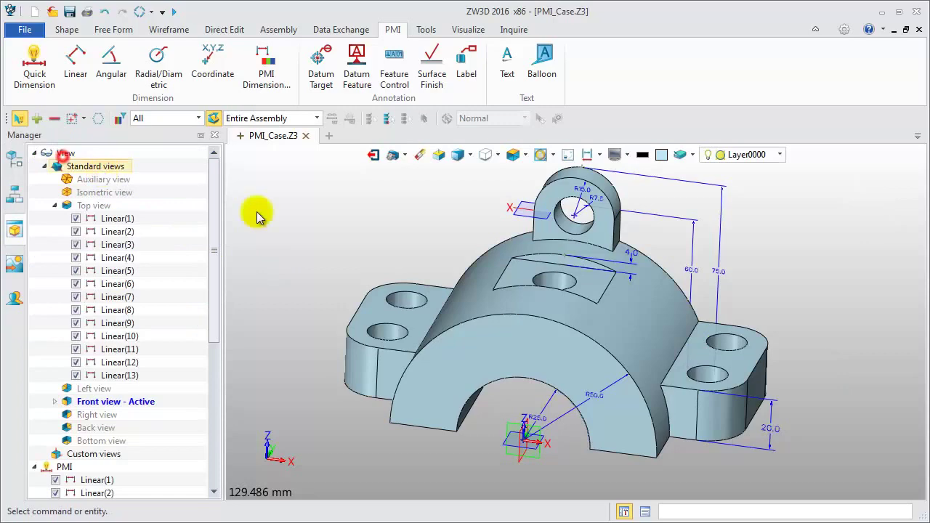
- Attach a datum feature labelled A to the underside of the side flange, with its symbol below the face
left_click(356, 64)
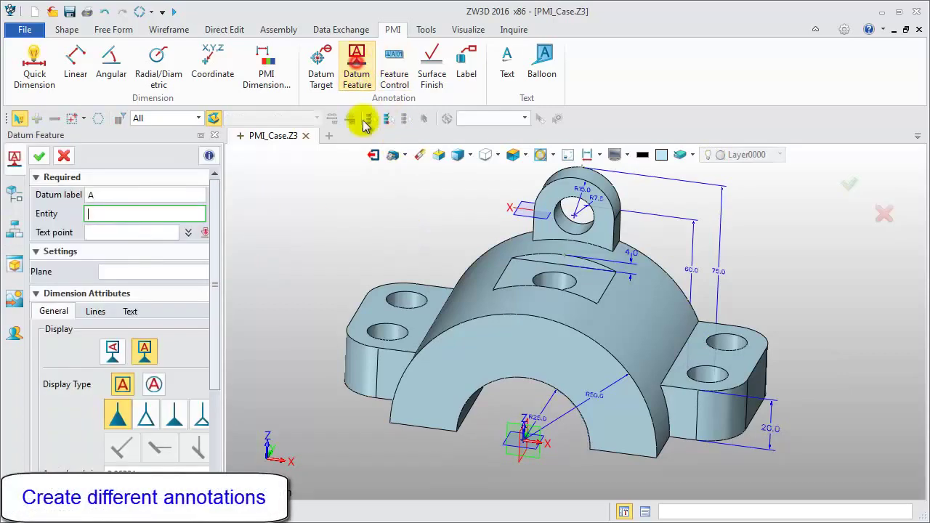
middle_click_drag(385, 433, 415, 472)
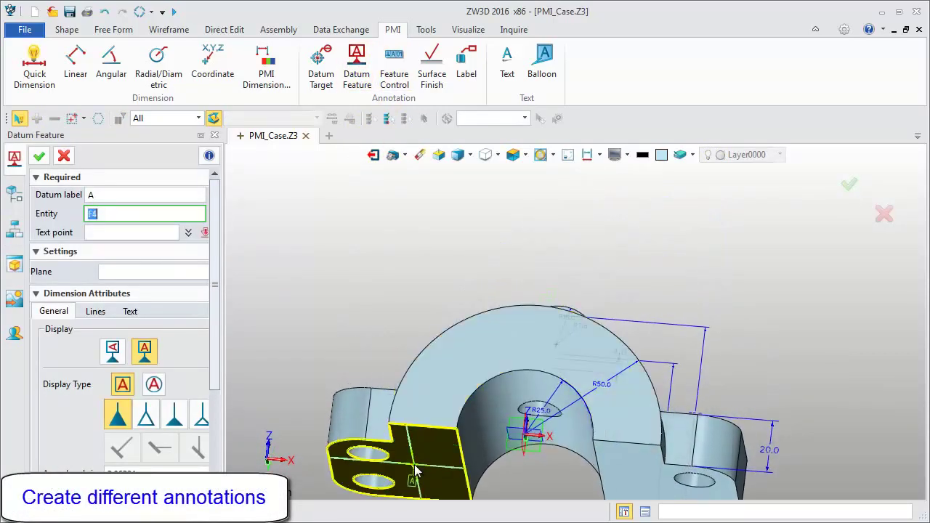
left_click(415, 445)
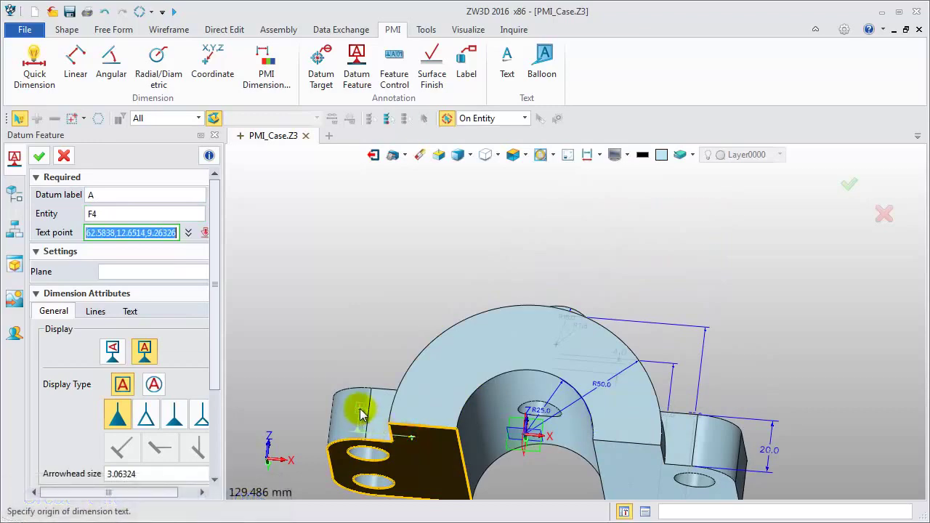
middle_click_drag(362, 415, 399, 417)
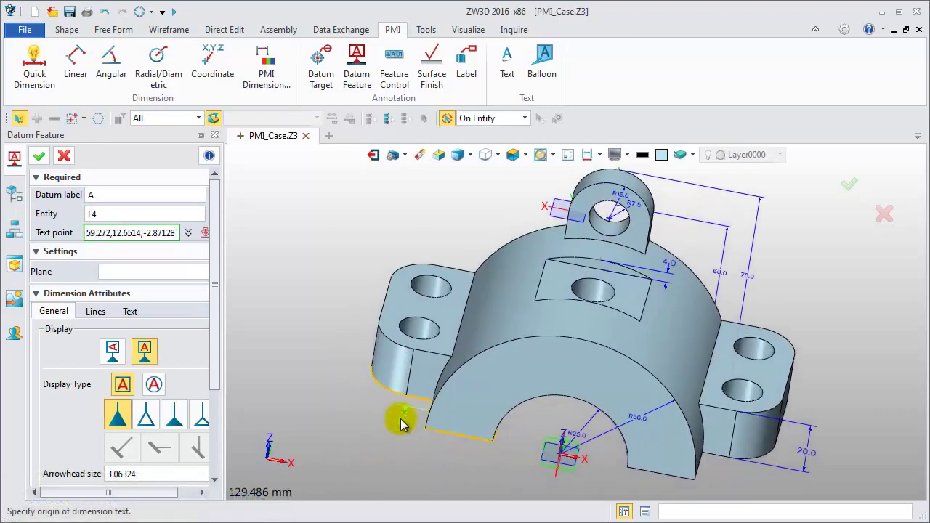
left_click(390, 434)
- Set the cap's front face as the datum symbol's plane and reposition the symbol just below the bottom edge
left_click(104, 272)
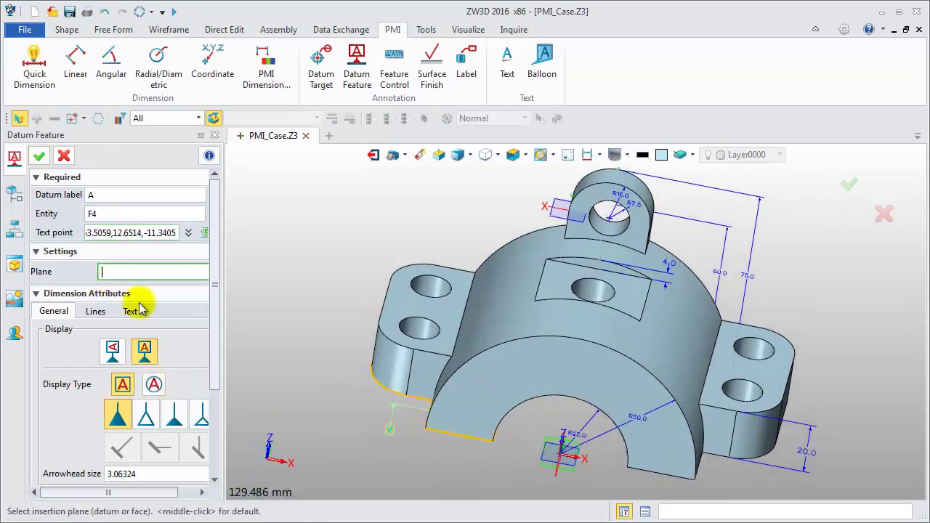
left_click(463, 428)
middle_click_drag(441, 473, 374, 453)
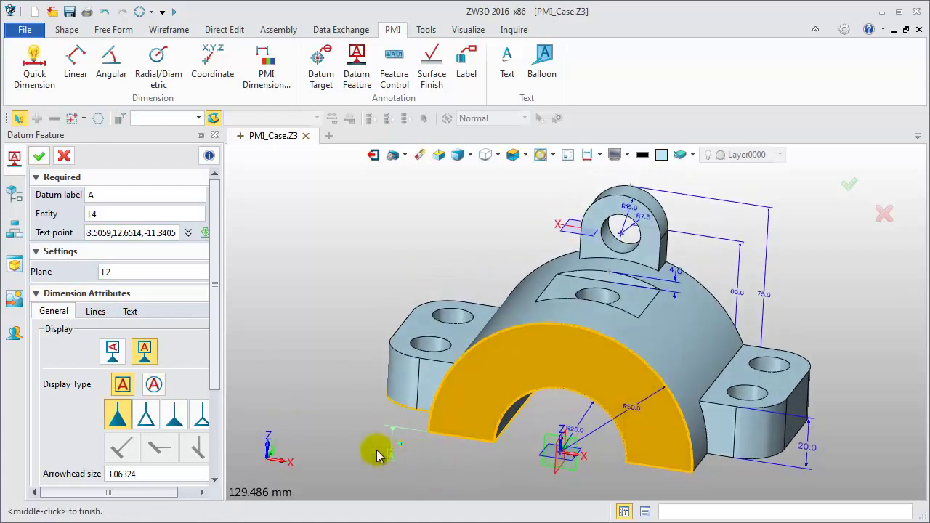
left_click(96, 231)
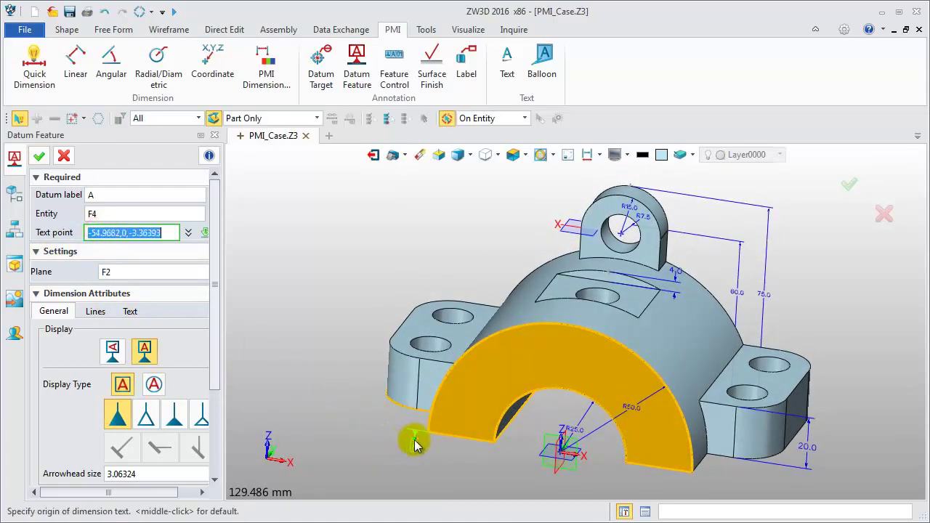
left_click(415, 444)
middle_click(465, 463)
- Define a feature control frame with the concentricity symbol, a diameter tolerance of 0.03 and the M material condition
middle_click_drag(466, 473, 431, 460)
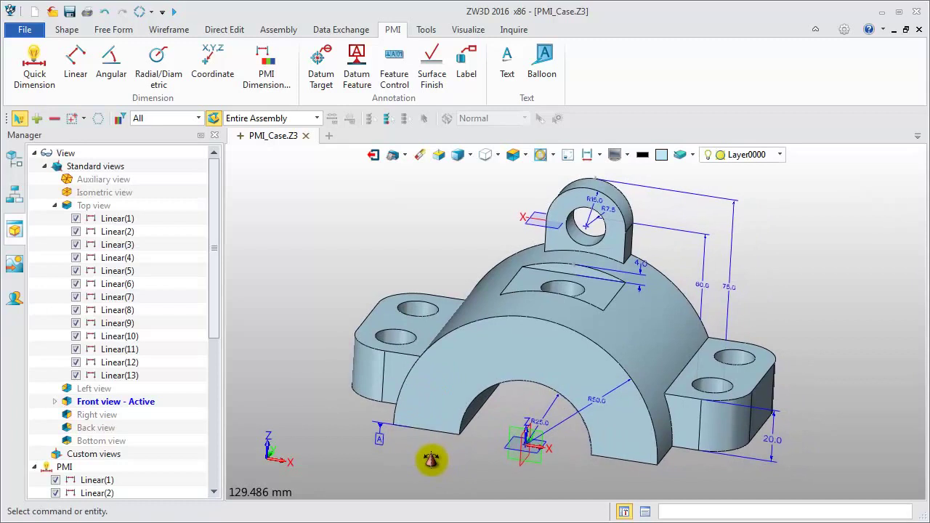
left_click(410, 73)
left_click(261, 128)
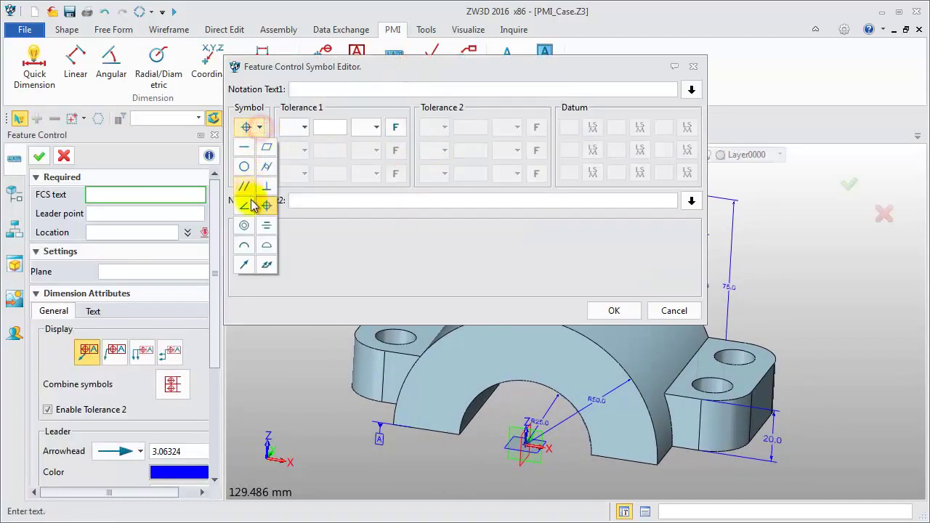
left_click(260, 201)
left_click(298, 128)
left_click(295, 165)
left_click(329, 122)
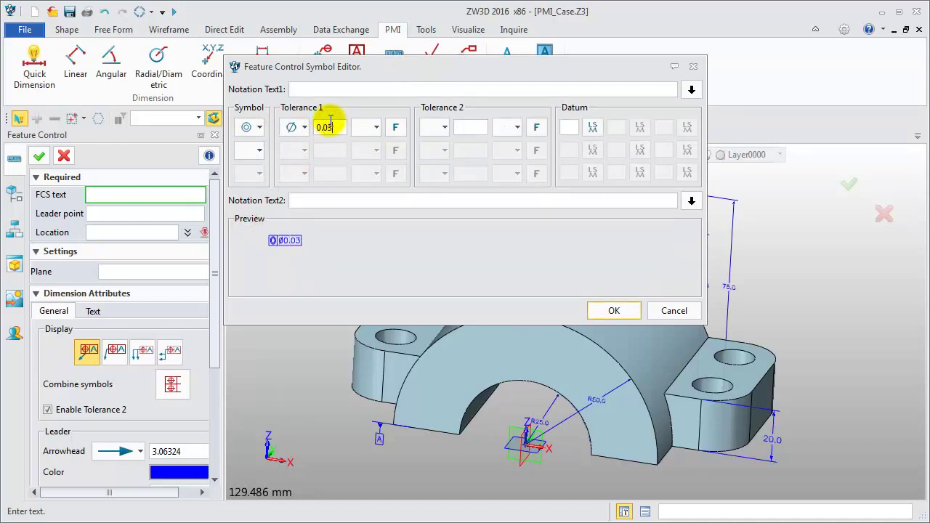
left_click(376, 128)
left_click(370, 162)
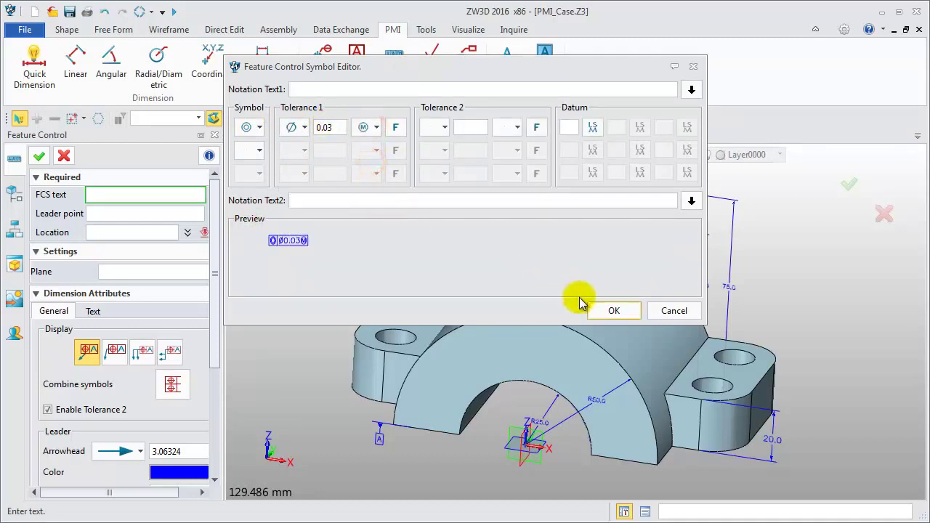
left_click(601, 313)
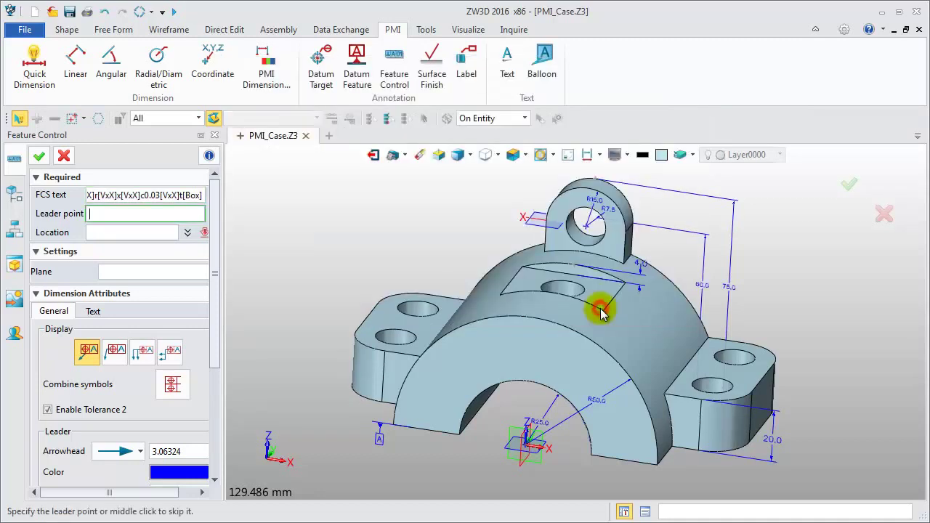
- Attach the feature control frame to the bore's front edge and position it just outside the cap's outer arc
left_click(487, 388)
left_click(432, 290)
right_click_drag(389, 276, 387, 259)
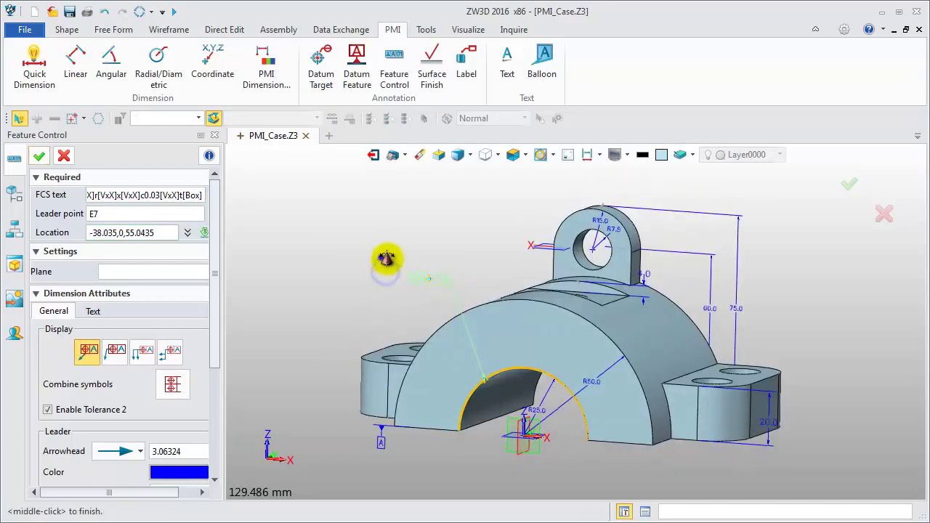
middle_click_drag(386, 258, 425, 276)
left_click(125, 231)
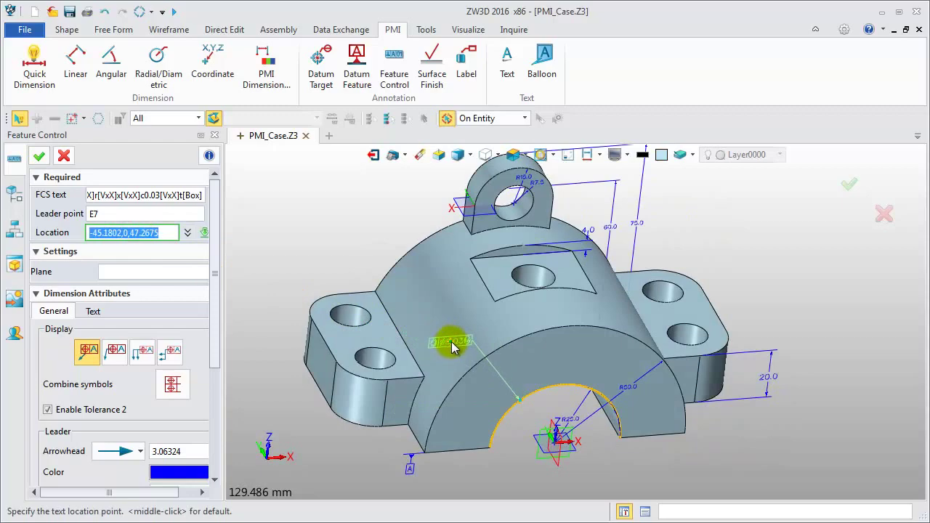
left_click(452, 348)
middle_click(473, 410)
- Add a concentricity control frame with diameter tolerance 0.02 and the M material condition to the lug hole, placed beside the lug
middle_click_drag(473, 409, 461, 393)
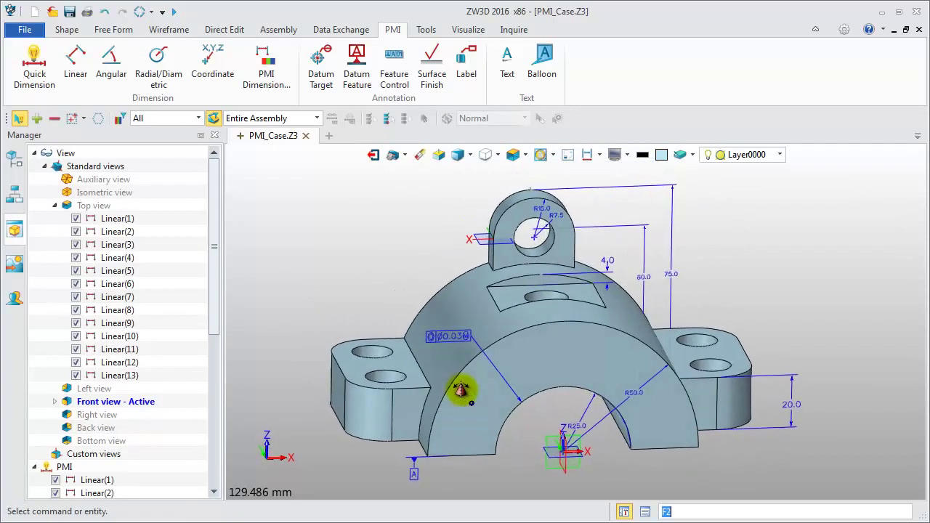
left_click(394, 71)
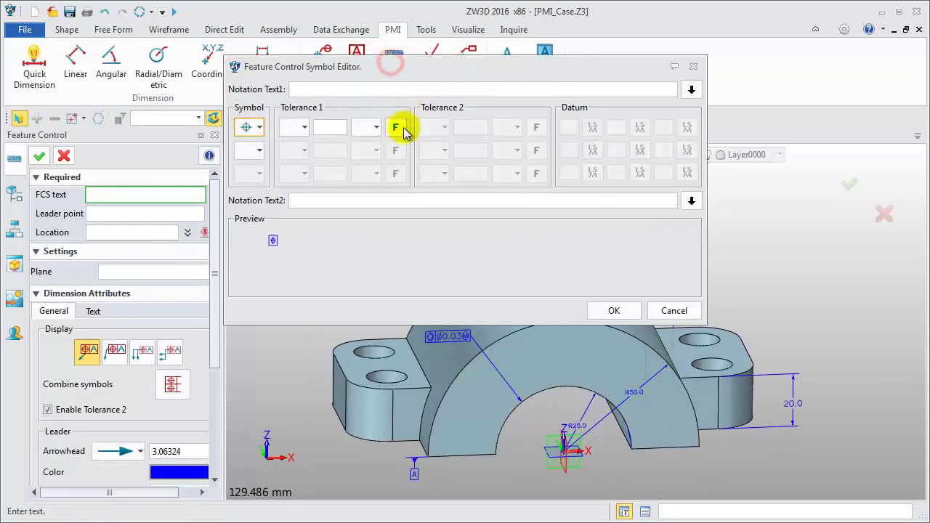
left_click(260, 128)
left_click(250, 191)
left_click(304, 129)
left_click(299, 166)
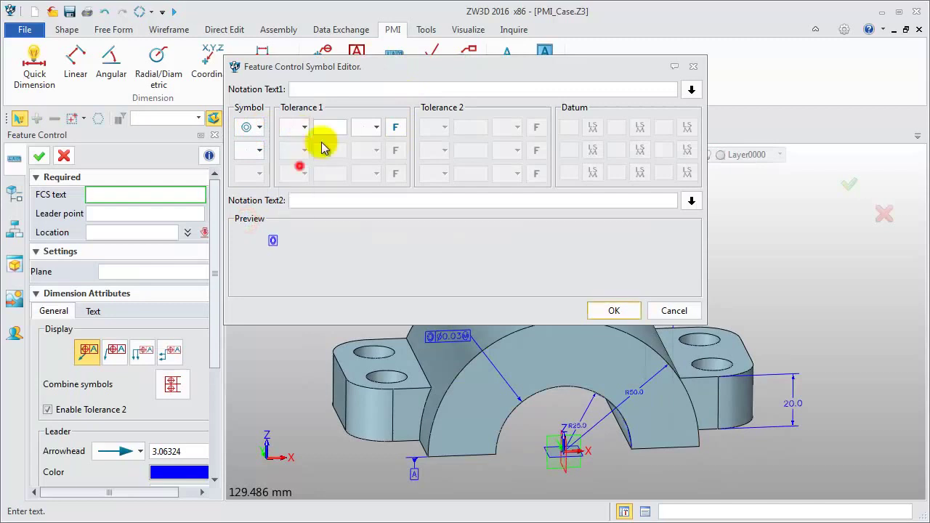
left_click(330, 126)
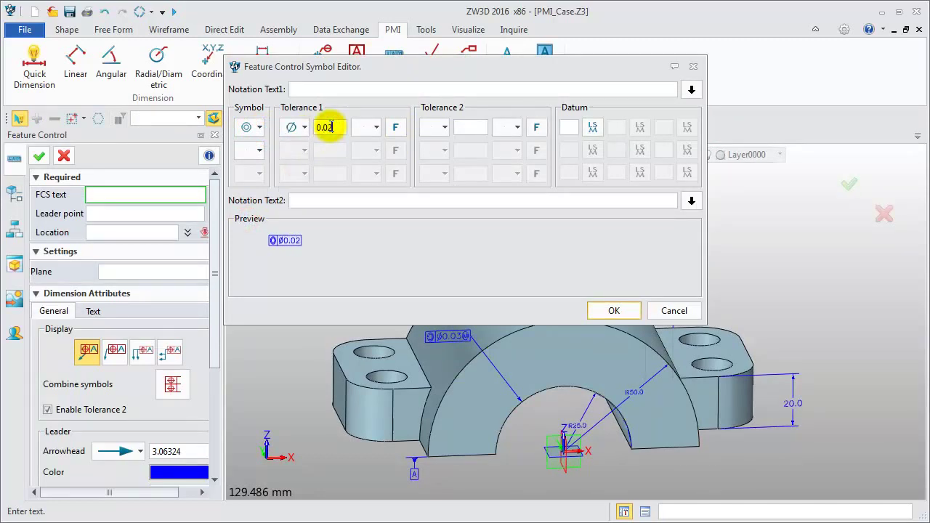
left_click(377, 128)
left_click(365, 167)
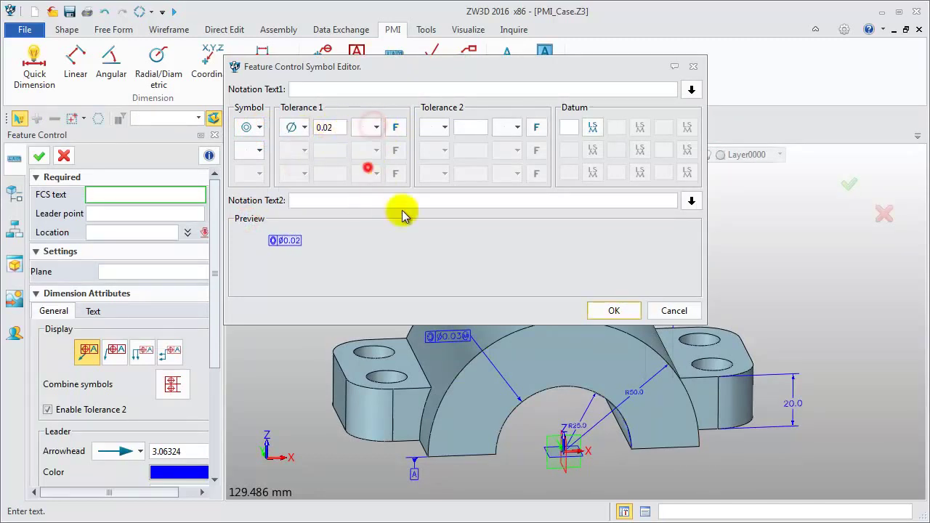
left_click(617, 311)
left_click(518, 231)
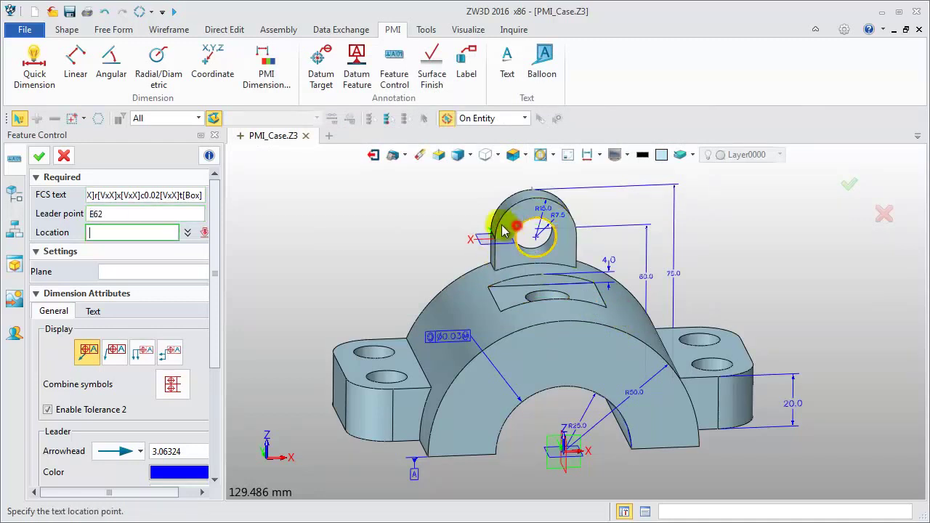
left_click(459, 198)
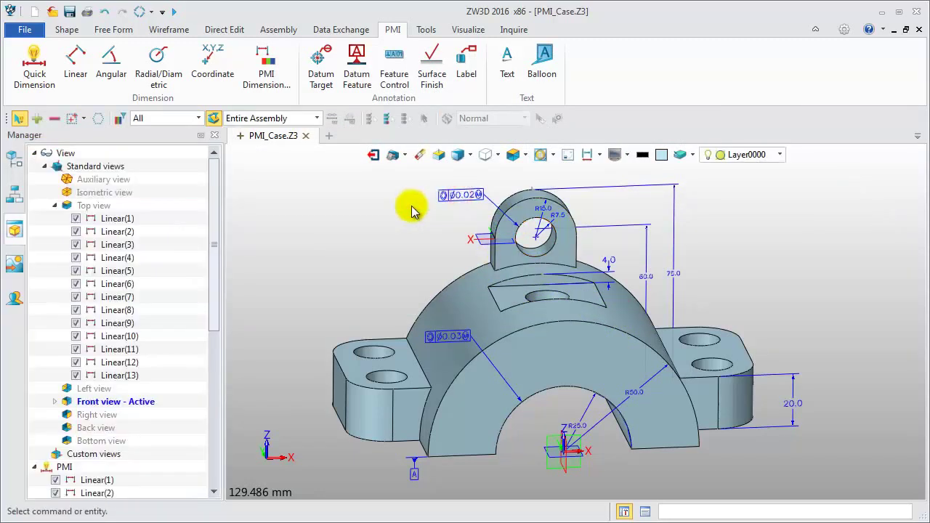
- Set up a Machining required surface finish symbol with value 0.03 on the top face of the flange on the positive X side
left_click(431, 65)
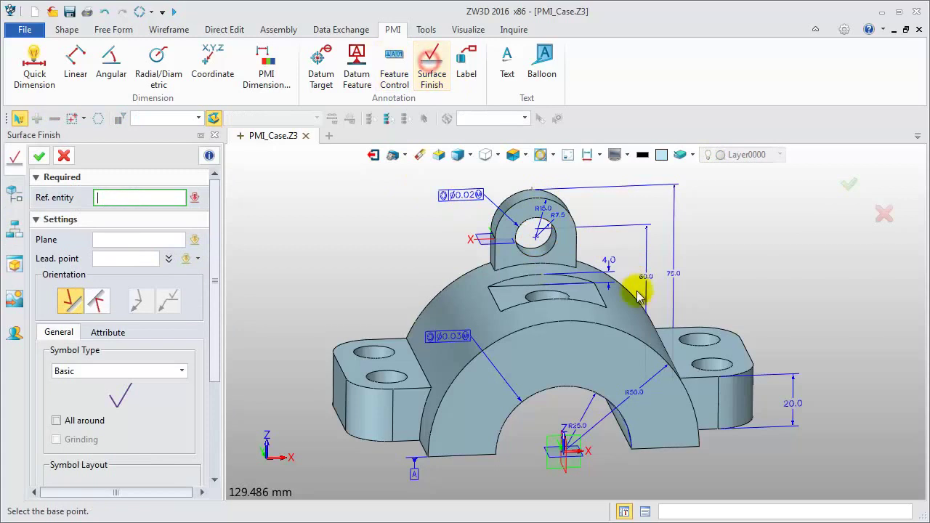
left_click(714, 357)
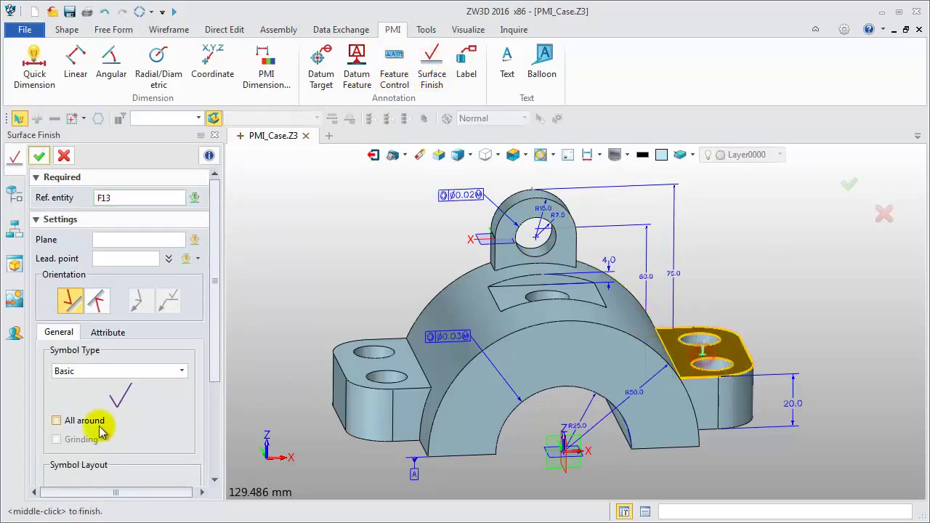
left_click(179, 372)
left_click(128, 399)
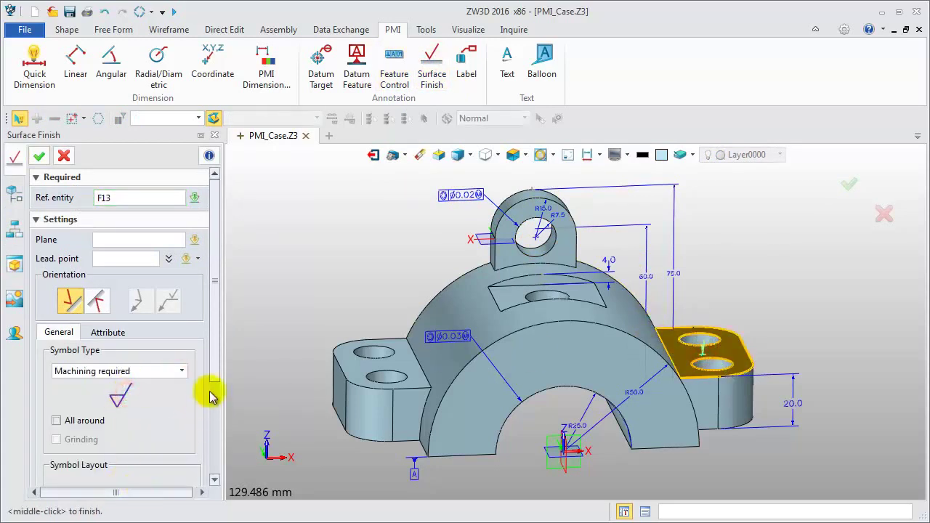
scroll(210, 405, "down", 3)
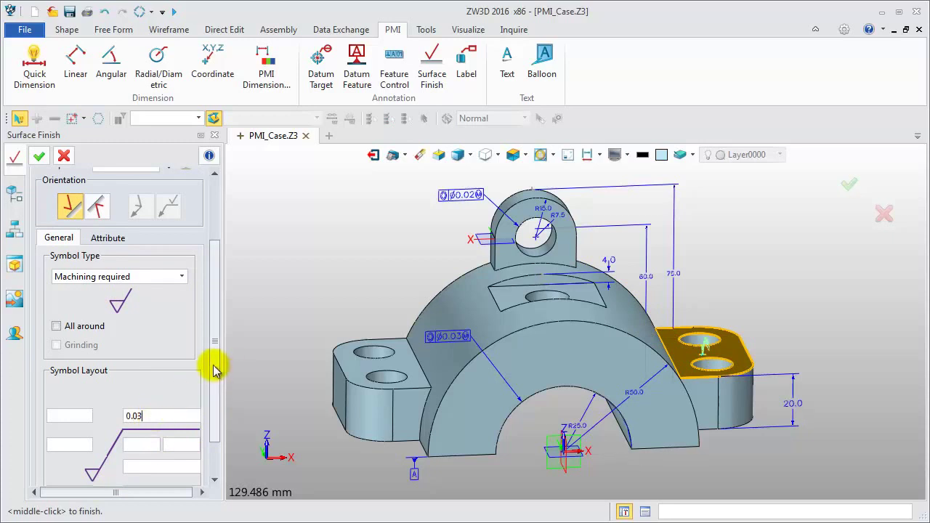
- Align the surface finish symbol with the flange's vertical front face and complete it
left_click_drag(216, 367, 216, 291)
left_click(110, 244)
left_click(706, 400)
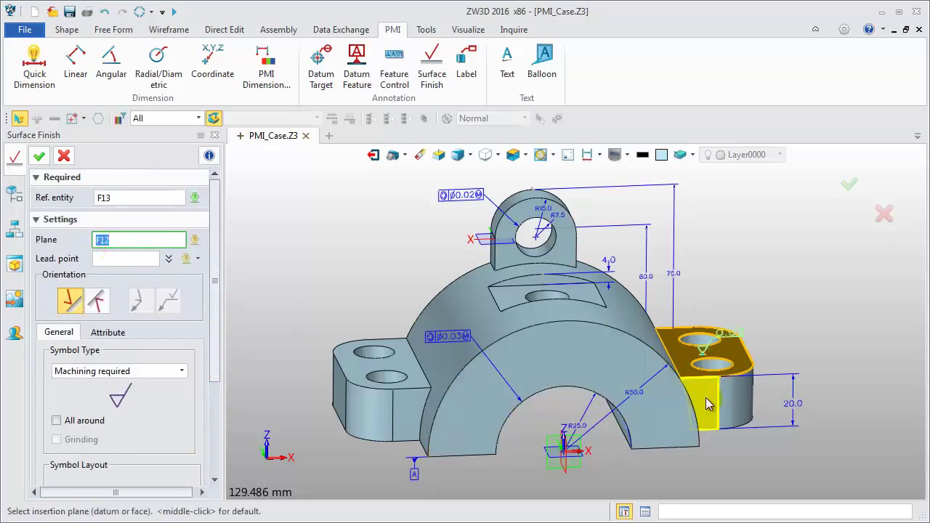
middle_click(807, 343)
- Add a coordinate dimension to the rear hole of the flange on the negative X side, with its text above the flange
middle_click_drag(799, 339, 793, 315)
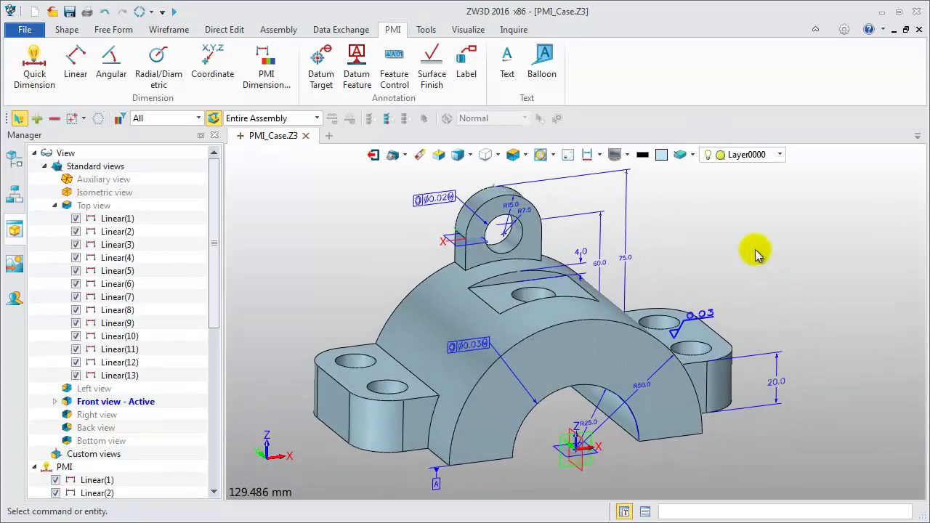
left_click(212, 66)
left_click(354, 367)
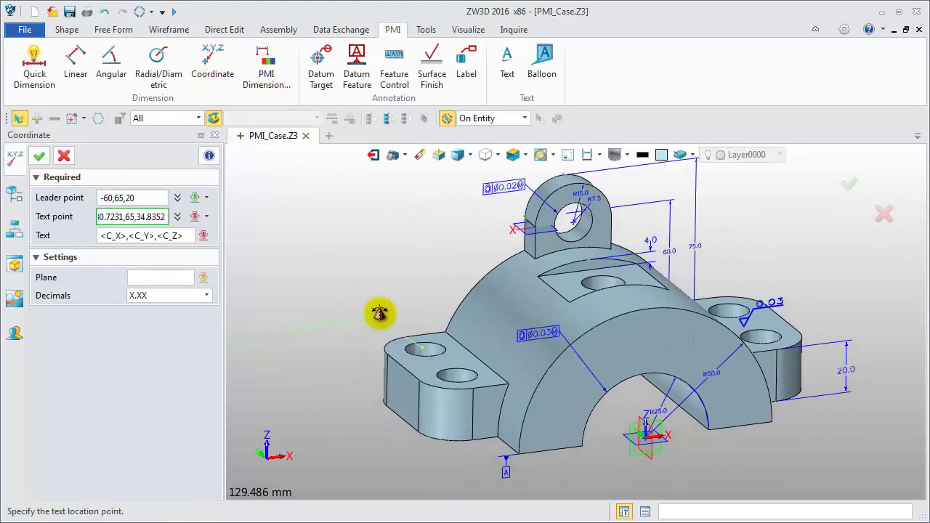
left_click(387, 314)
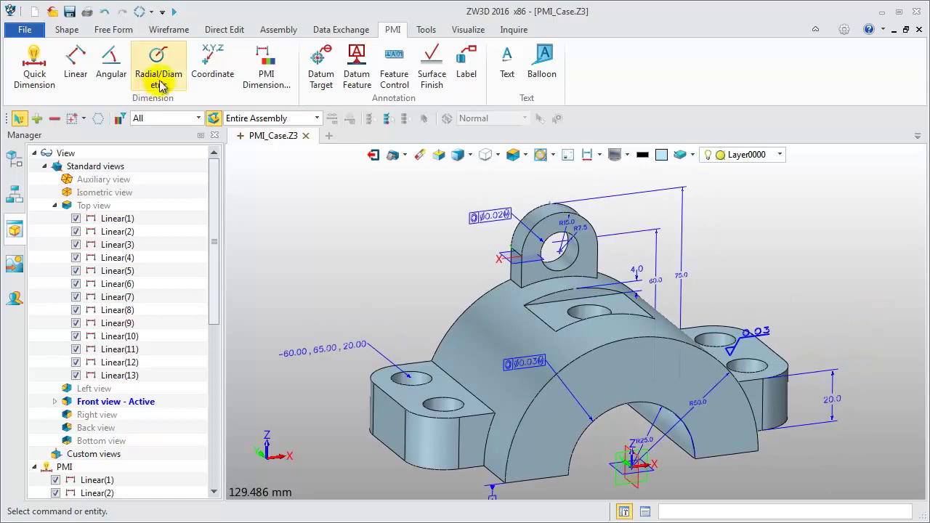
- Add a coordinate dimension to the rear hole of the flange on the positive X side, with its text above the hole
left_click(212, 66)
left_click(720, 346)
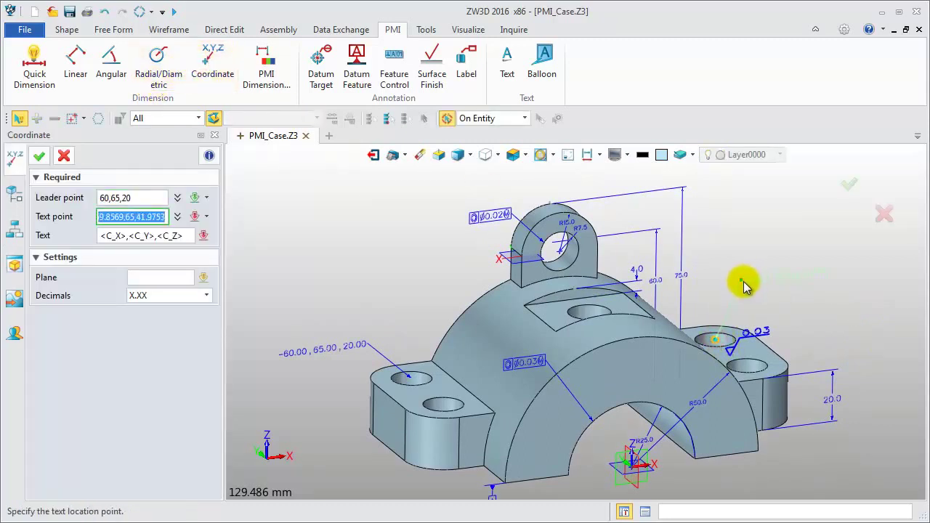
left_click(746, 284)
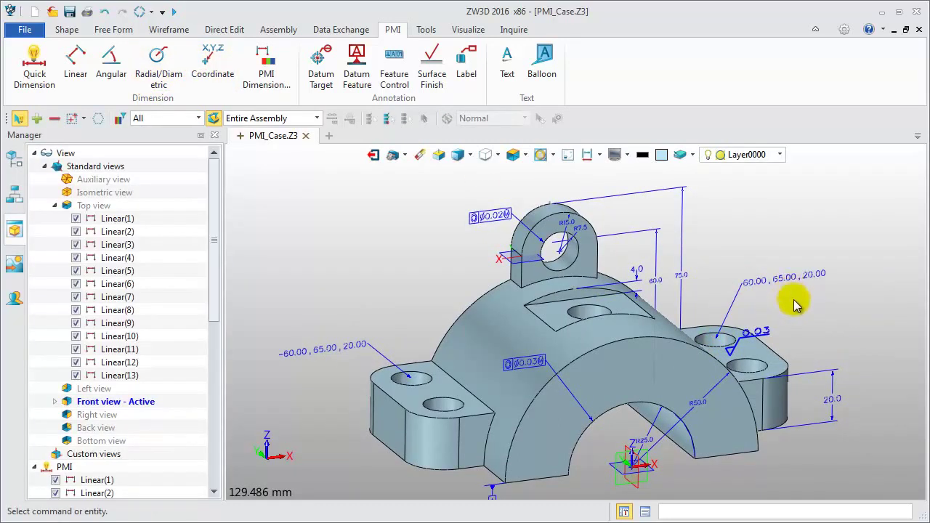
- Add a label to the front hole of the flange on the positive X side, reading "4xØ15 Through Hole", with its text beyond the flange
left_click(465, 64)
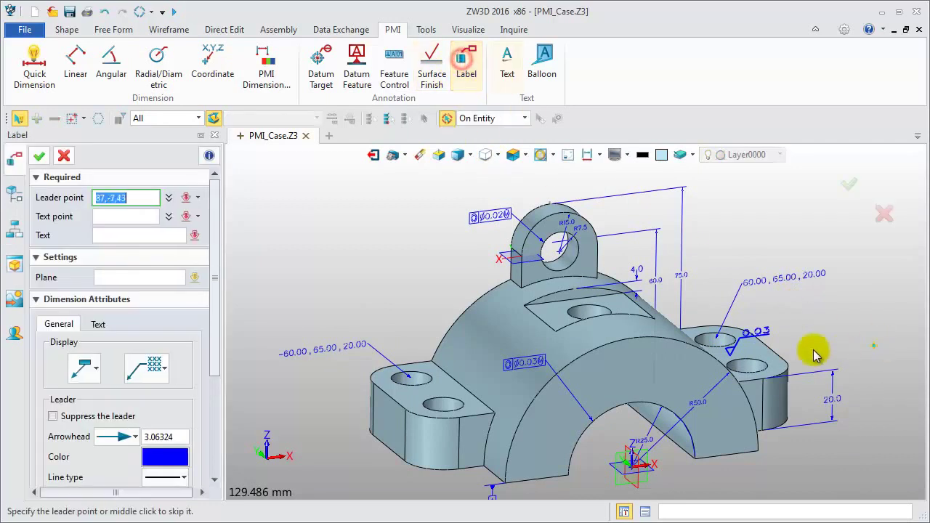
left_click(749, 373)
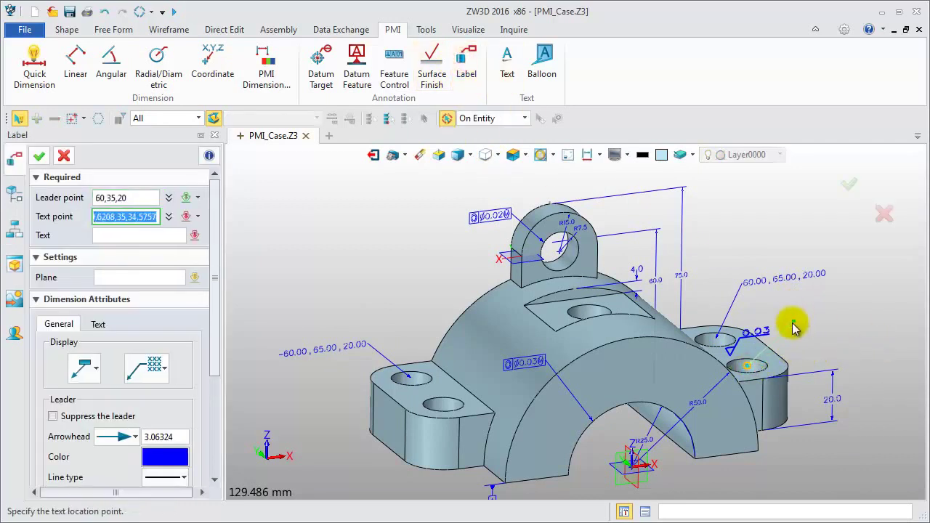
left_click(791, 324)
left_click(194, 235)
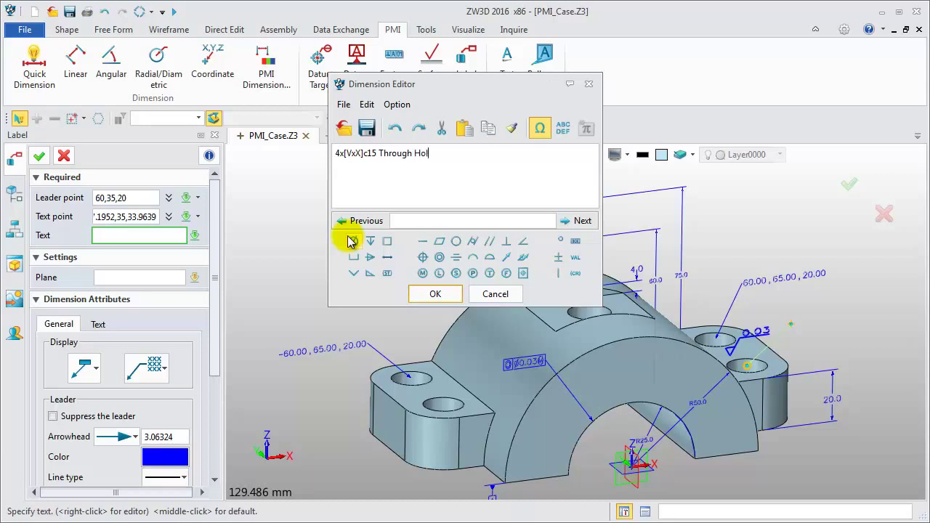
type("e")
left_click(431, 294)
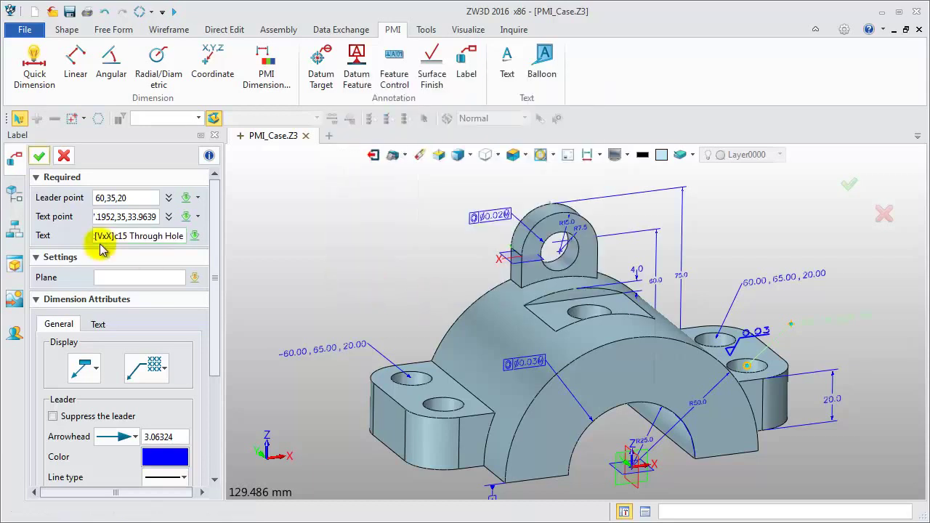
- Set the hole label's display style to text above the leader line and complete the label
left_click(97, 372)
left_click(86, 514)
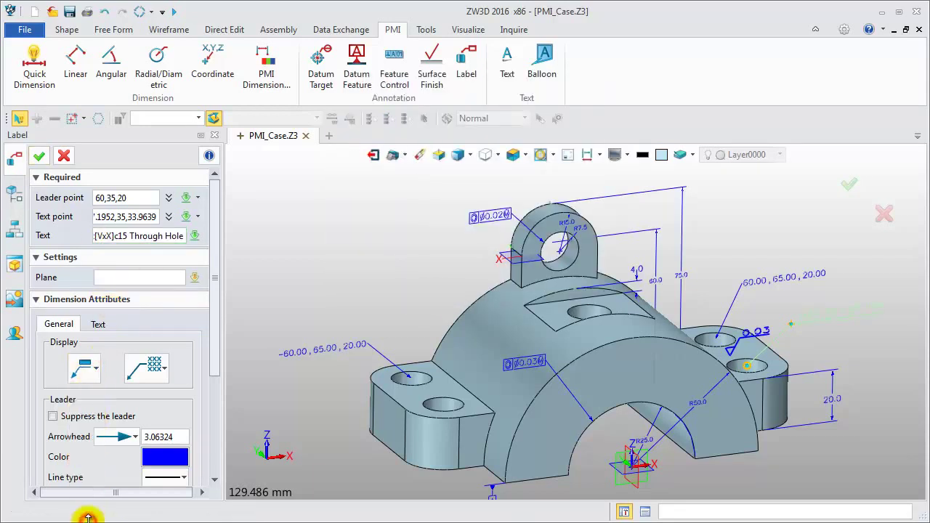
left_click(40, 155)
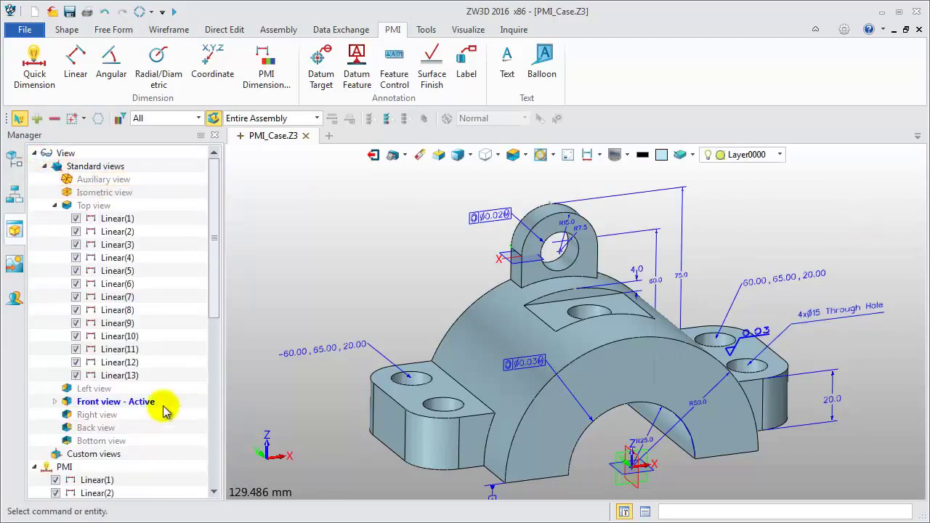
- Update all PMI so the dimension text matches the other annotations in size, and display the PMI of all views
scroll(214, 310, "down", 3)
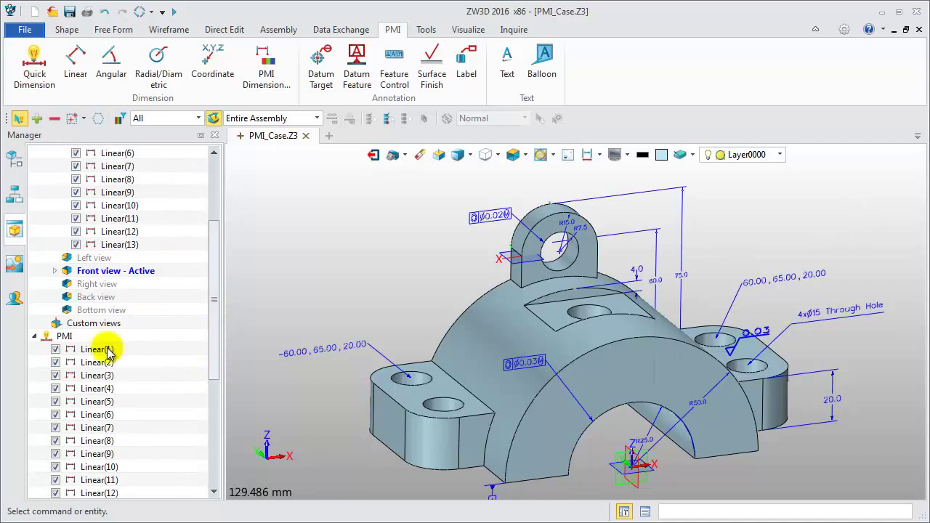
right_click(65, 337)
left_click(125, 374)
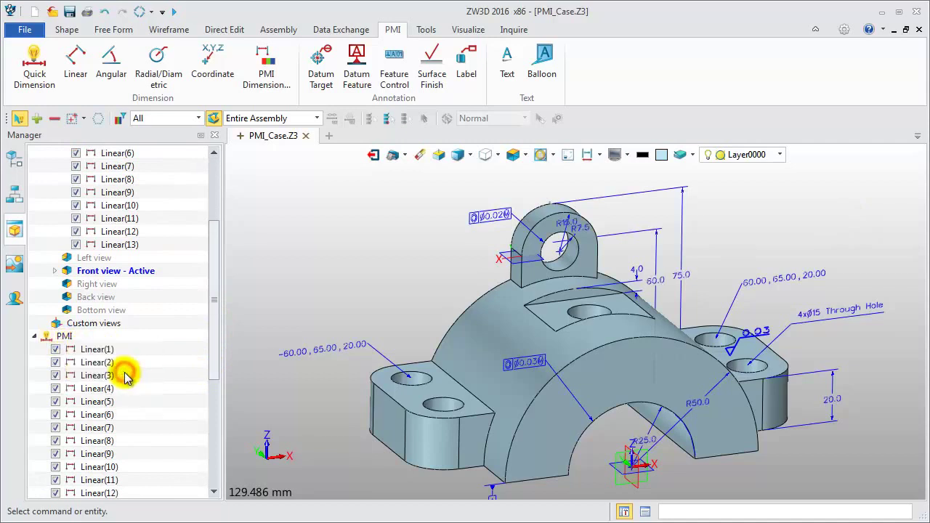
left_click_drag(214, 323, 218, 271)
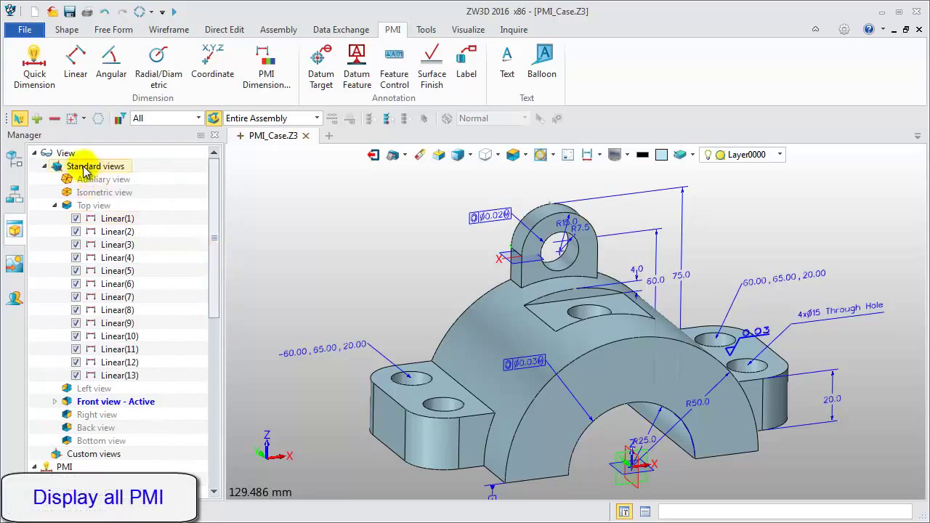
right_click(67, 154)
left_click(78, 205)
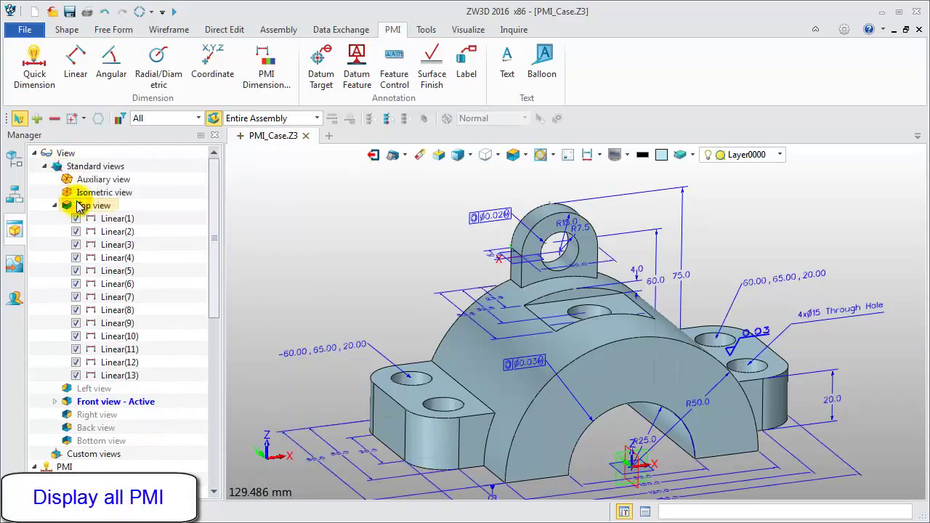
- Activate the Top view and examine its PMI dimensions
middle_click_drag(302, 219, 323, 207)
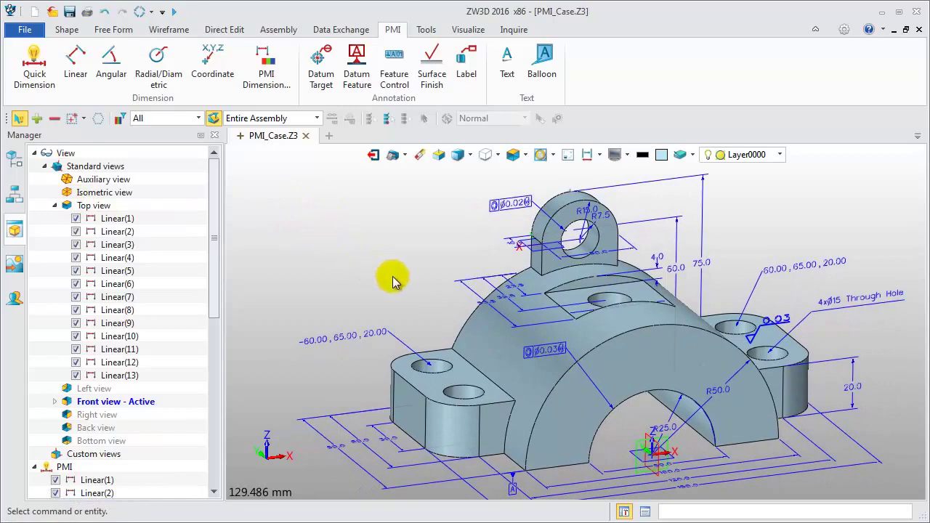
middle_click_drag(389, 271, 381, 250)
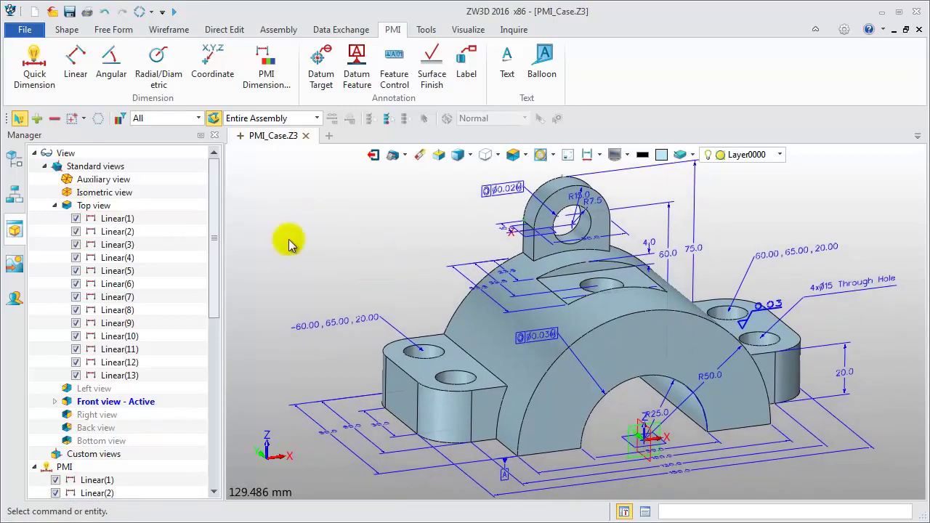
right_click(106, 211)
left_click(149, 217)
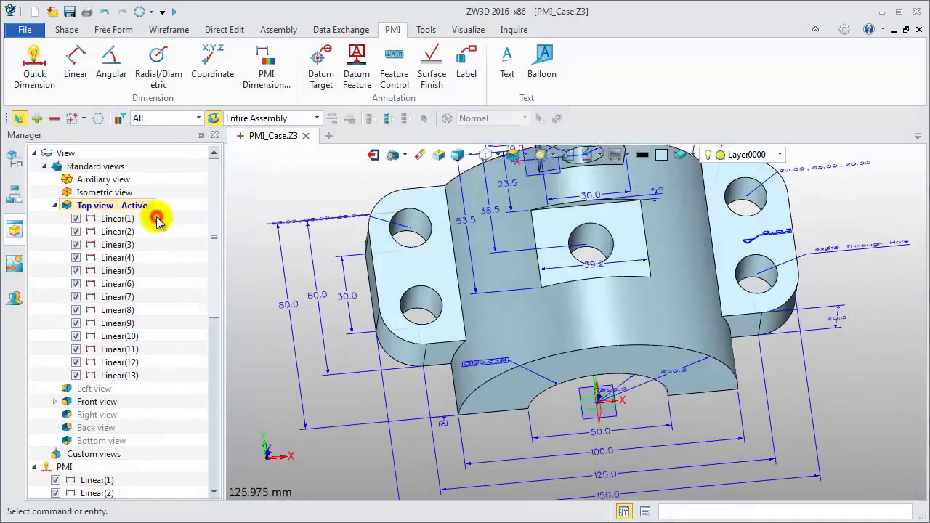
middle_click_drag(328, 410, 348, 426)
- Activate the Front view and move the R15.0 dimension text above the lug and the through-hole label clear of the coordinate text
right_click(101, 405)
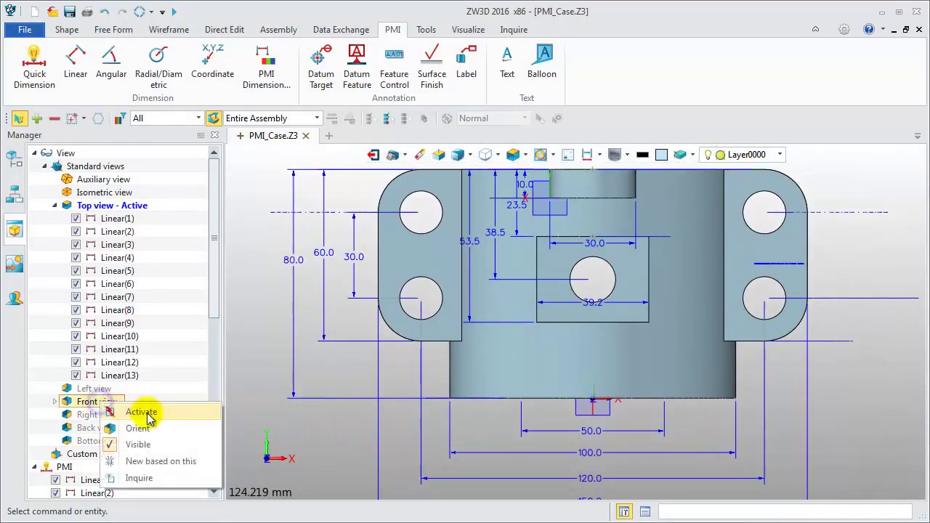
left_click(141, 413)
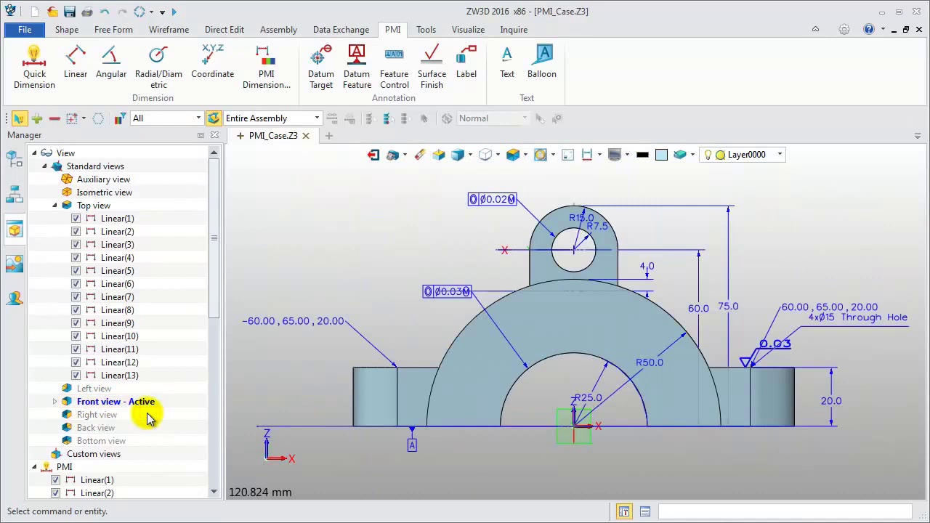
left_click(582, 217)
left_click(606, 206)
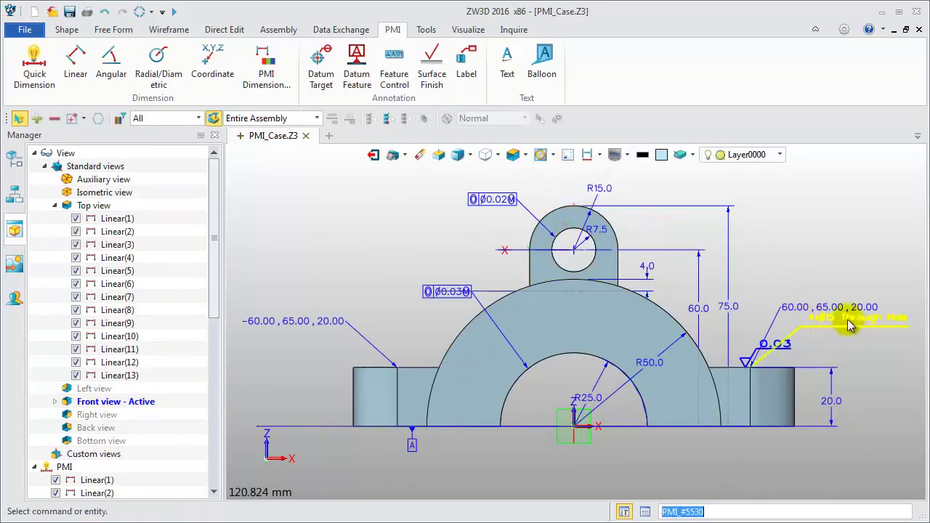
left_click(851, 325)
left_click(822, 335)
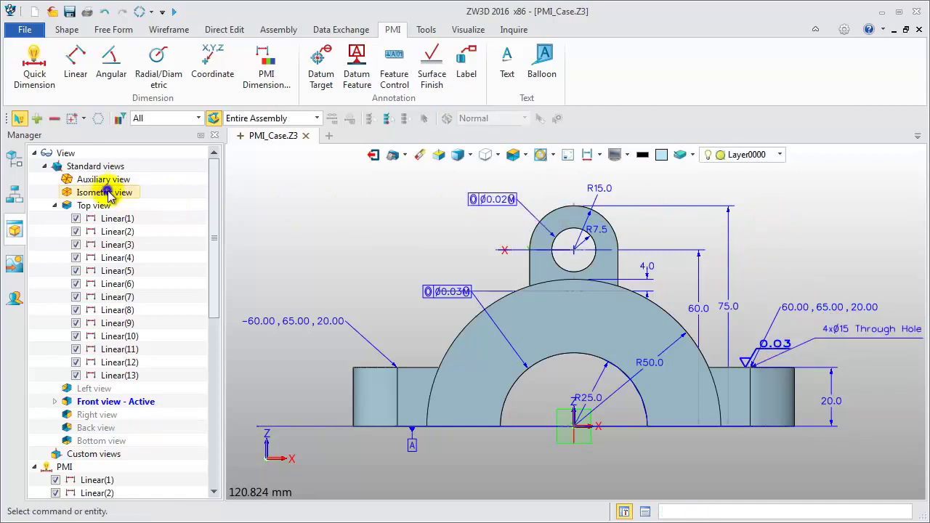
- Activate the Isometric view and examine the model with all its PMI
double_click(131, 193)
right_click_drag(354, 276, 392, 294)
scroll(355, 261, "up", 2)
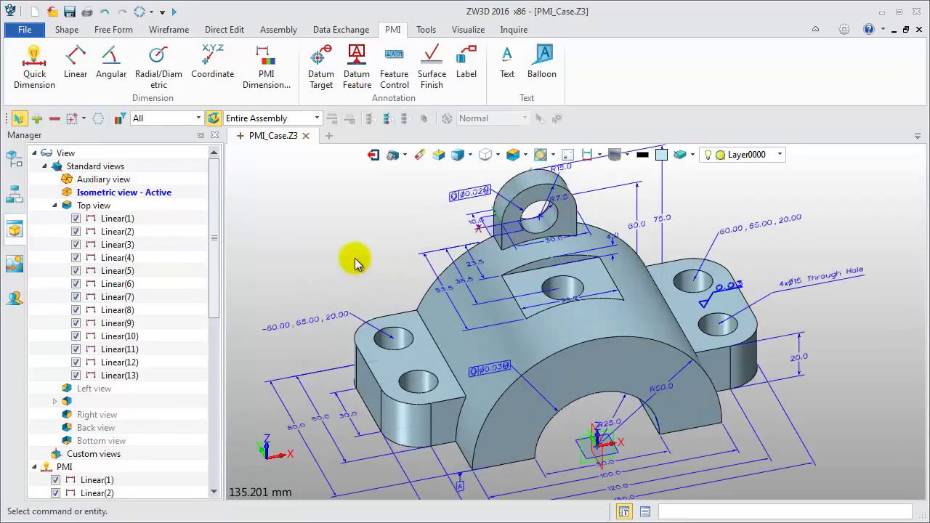
- Create a 2D drawing sheet of the model with the A3_H(ANSI) template
right_click(286, 206)
left_click(329, 458)
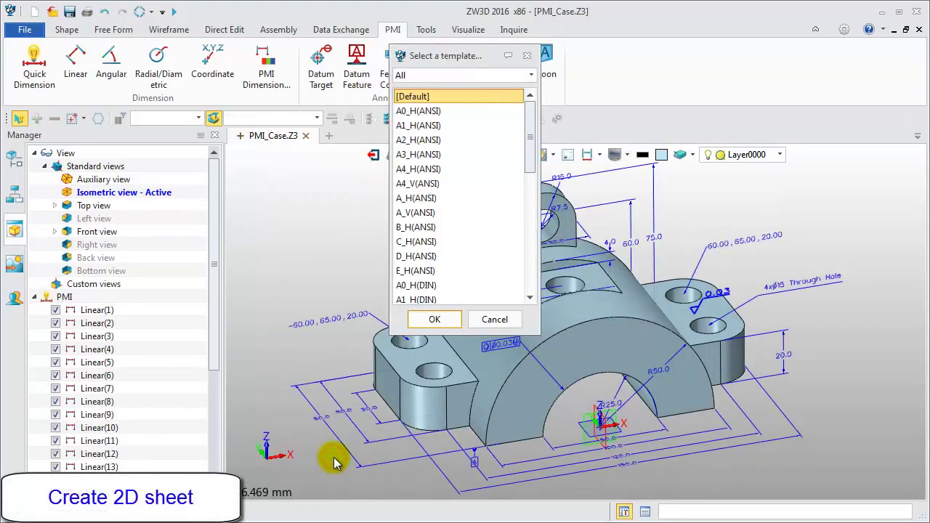
left_click(411, 152)
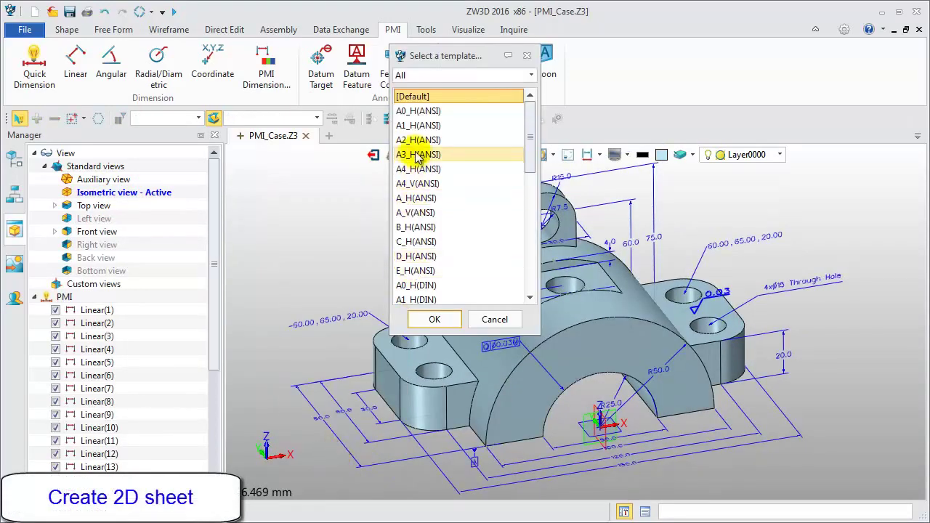
left_click(434, 320)
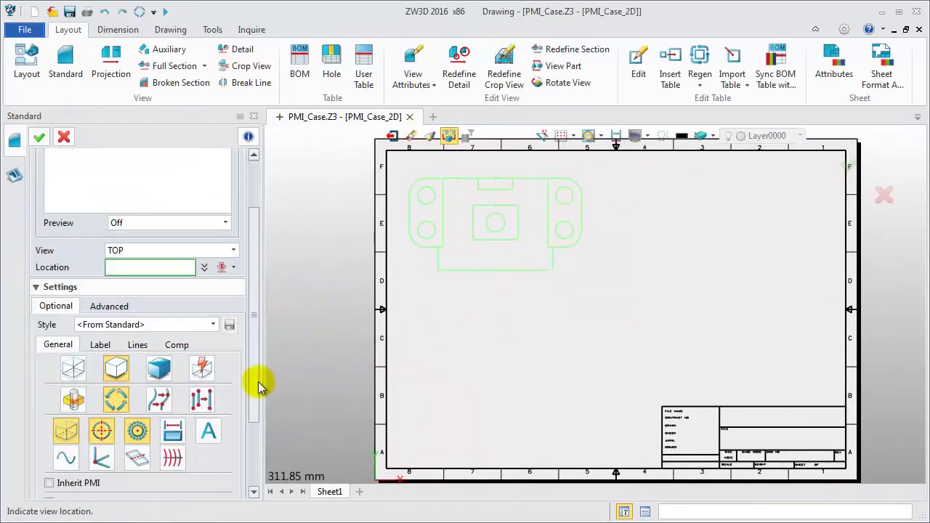
- Place the TOP view with Inherit PMI on and hidden lines off in the sheet's upper left, and project the front view below it
left_click_drag(258, 382, 258, 432)
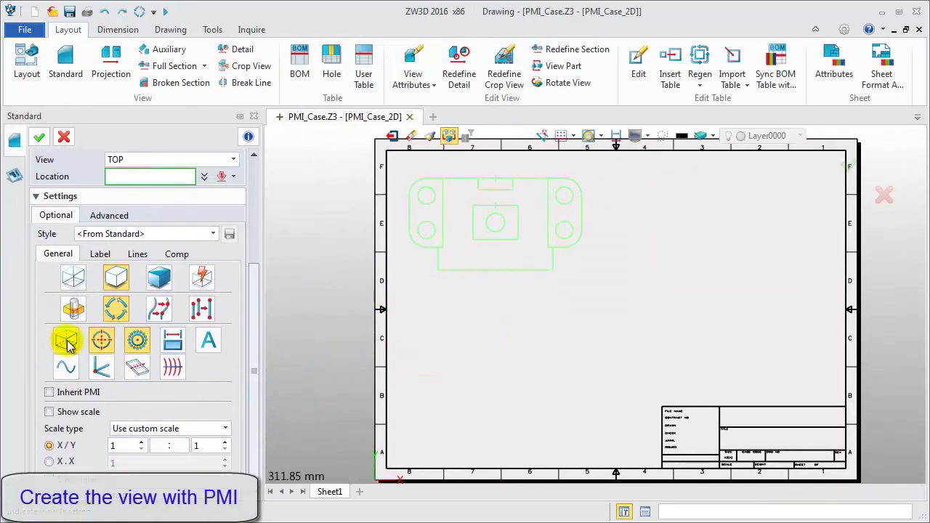
left_click(47, 393)
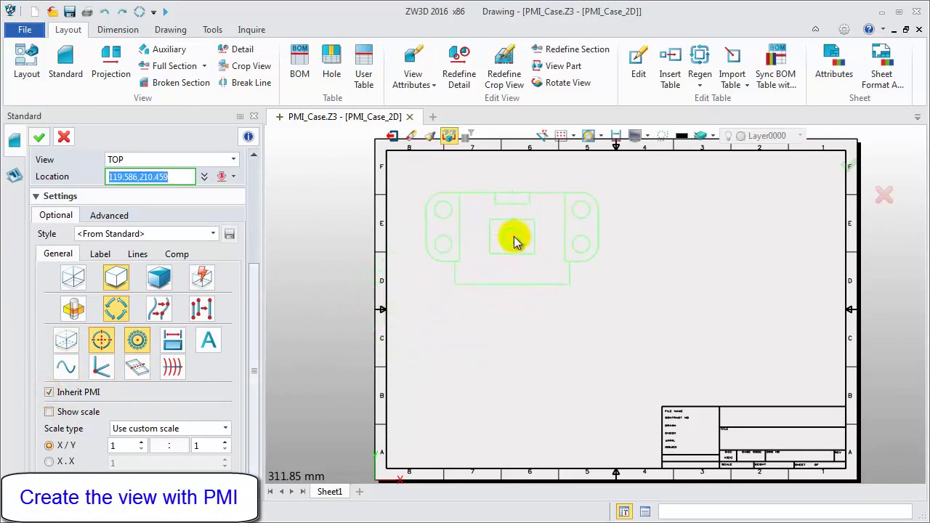
left_click(528, 220)
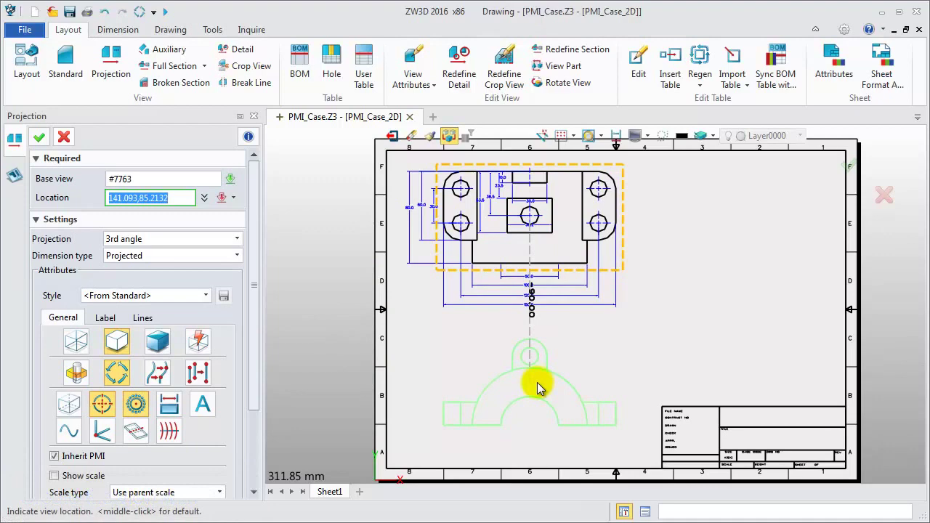
left_click(537, 382)
key("Escape")
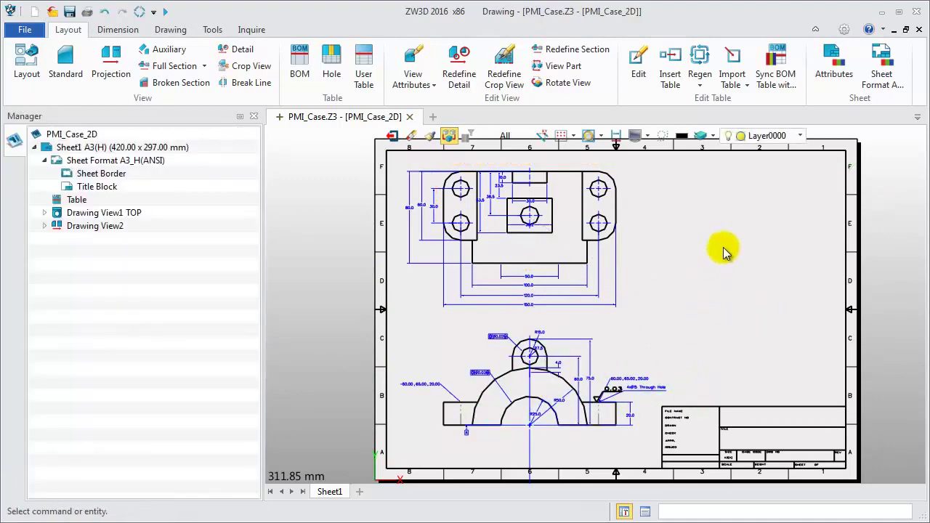
- Enlarge the drawing area, examine the inherited PMI in the top and front drawing views, and fit the whole sheet
left_click(816, 29)
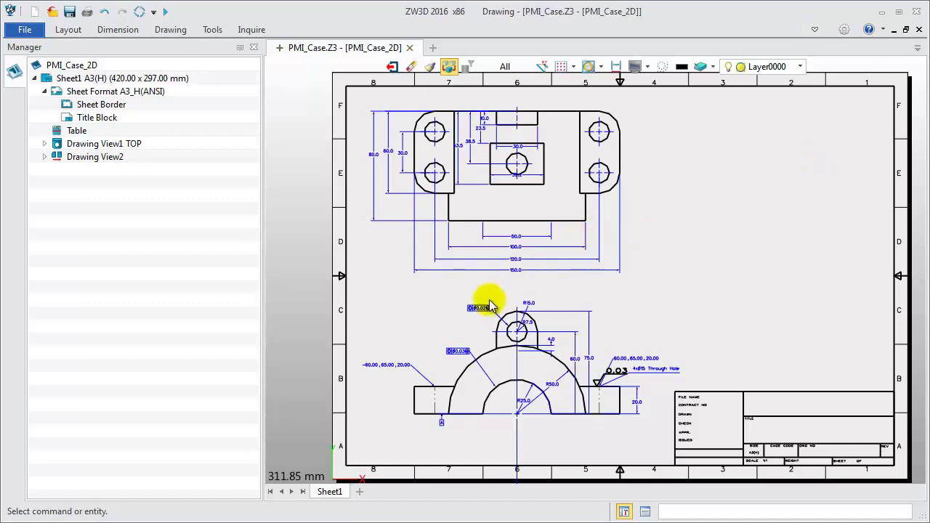
scroll(485, 209, "up", 4)
middle_click_drag(515, 242, 522, 259)
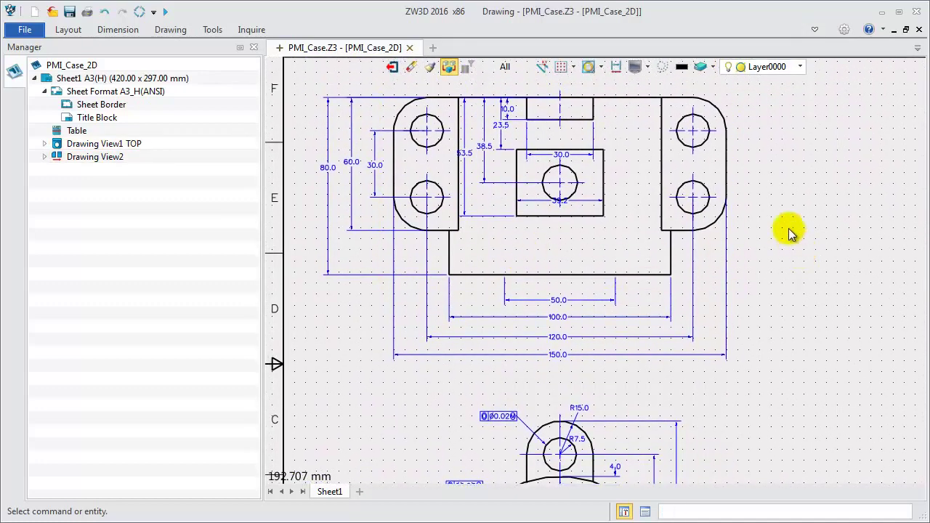
scroll(789, 229, "down", 1)
mouse_move(793, 297)
middle_mouse_down()
mouse_move(734, 220)
mouse_move(720, 225)
mouse_move(742, 220)
middle_mouse_up()
scroll(708, 241, "up", 1)
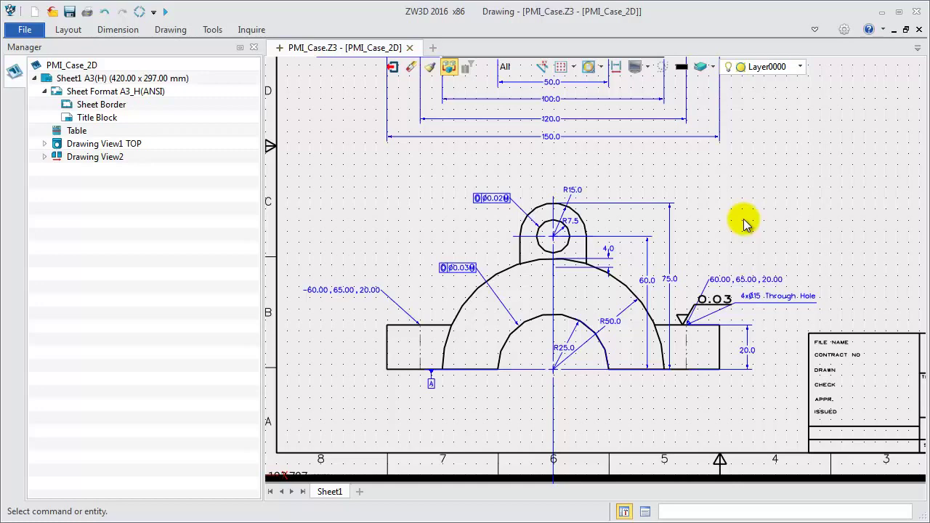
key("ctrl+a")
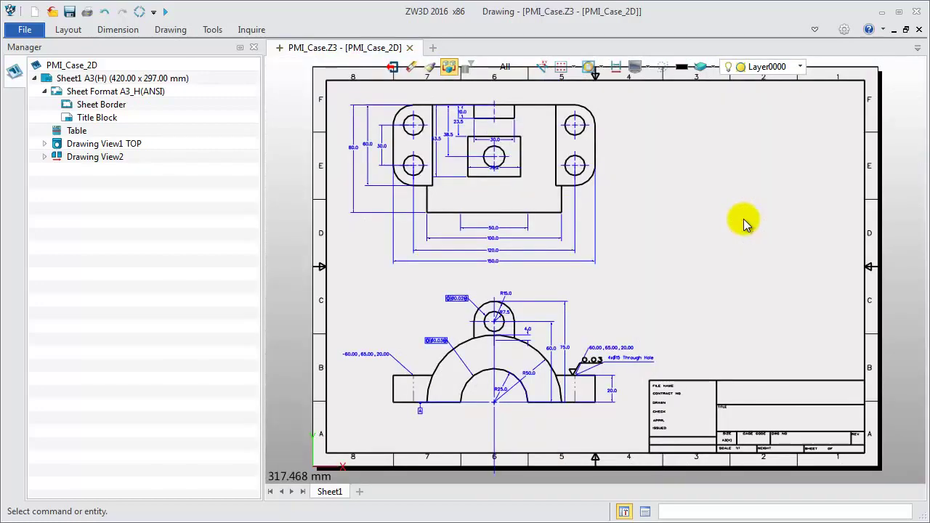